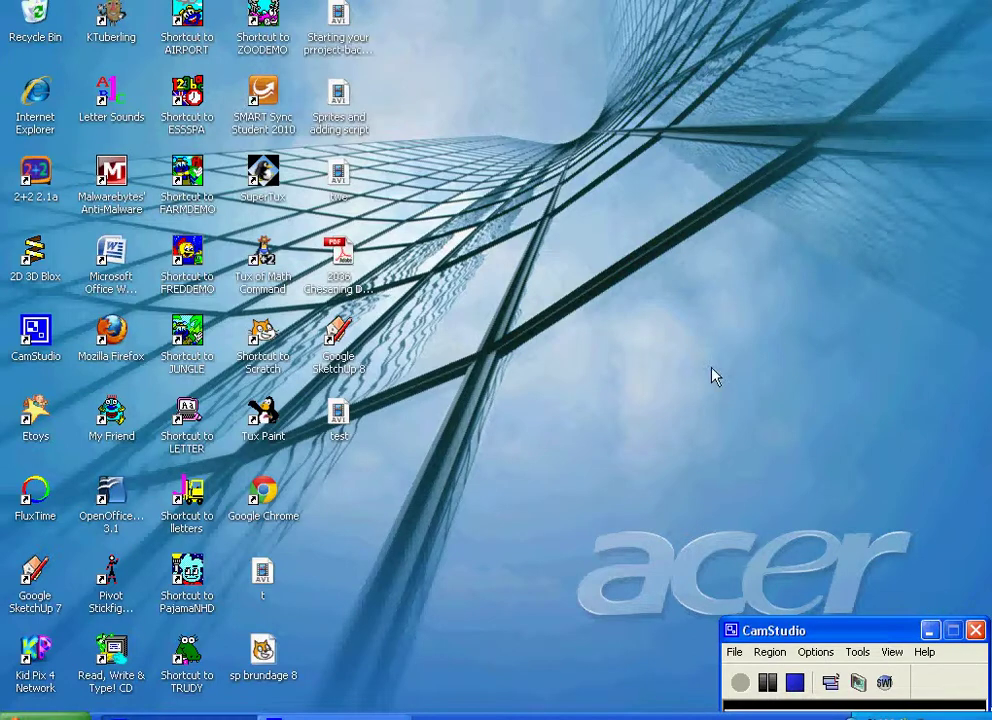
# Launch Google SketchUp 7 and start a drawing with the Plan View - Feet and Inches template.
pyautogui.doubleClick(33, 572)
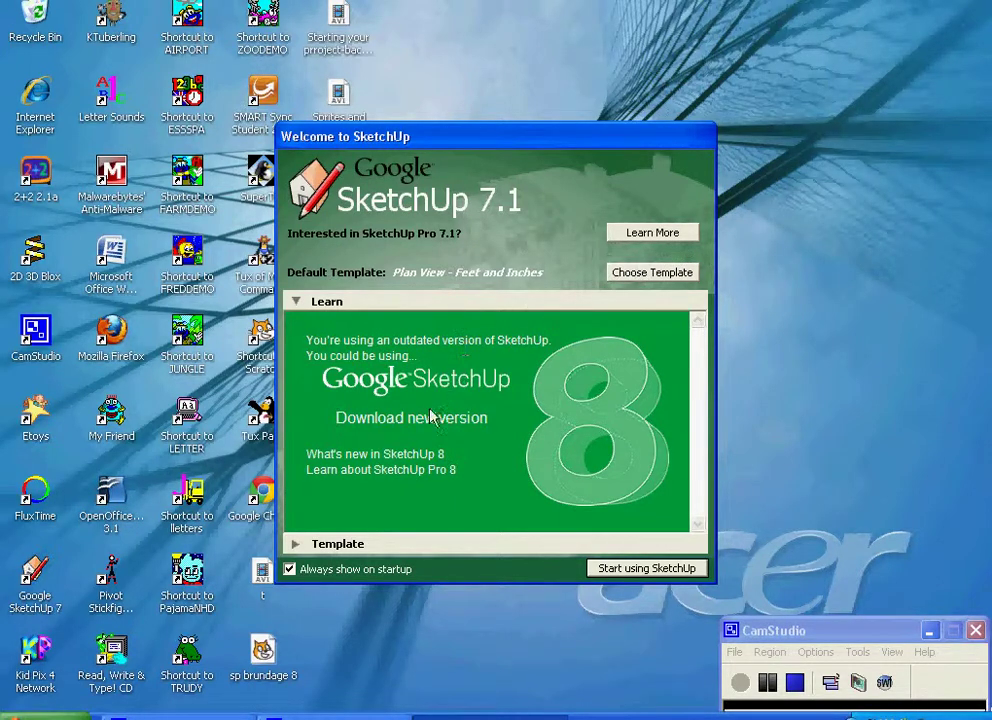
pyautogui.click(645, 273)
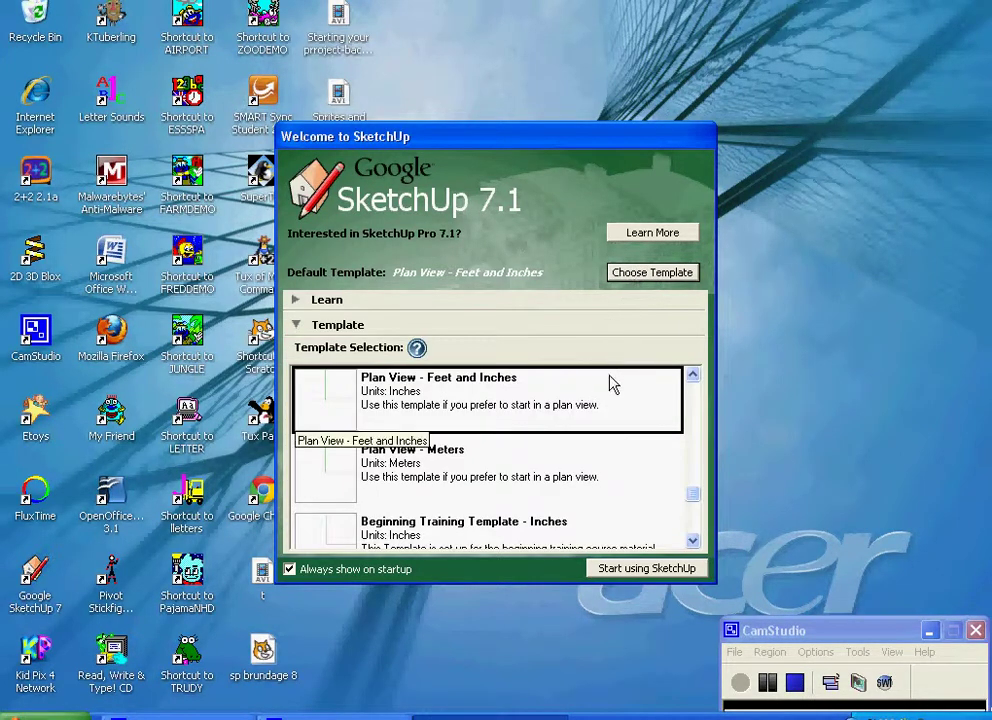
pyautogui.moveTo(697, 492)
pyautogui.mouseDown()
pyautogui.moveTo(697, 387)
pyautogui.moveTo(703, 489)
pyautogui.mouseUp()
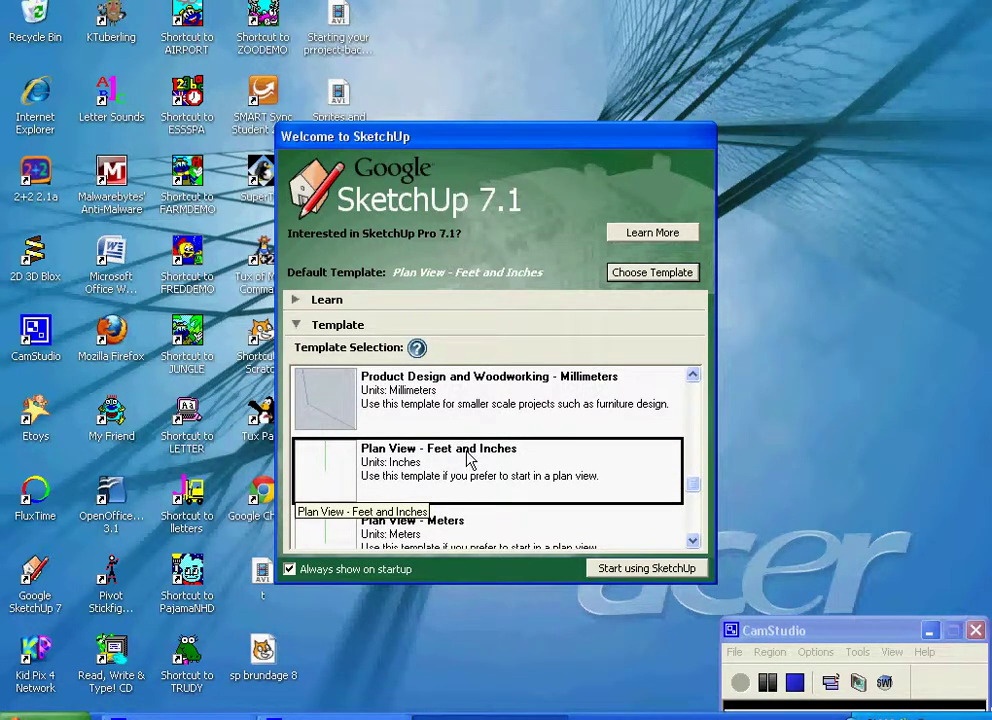
pyautogui.click(621, 572)
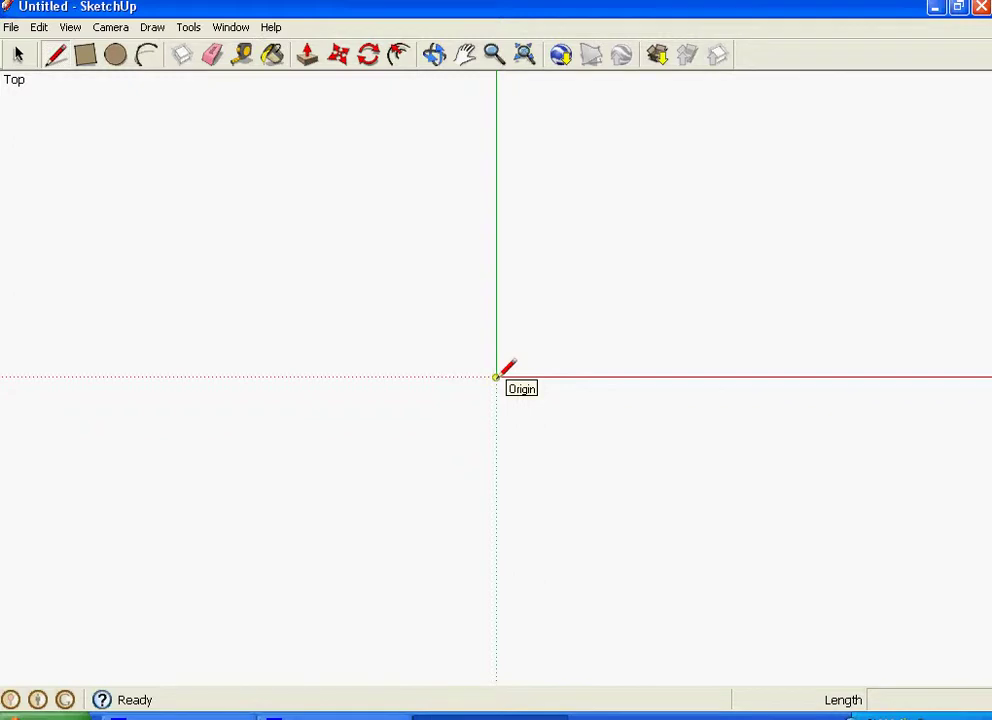
# Draw a line about 12' 4" long from the origin along the negative red axis, and rotate a copy 45 degrees about the origin.
pyautogui.click(496, 377)
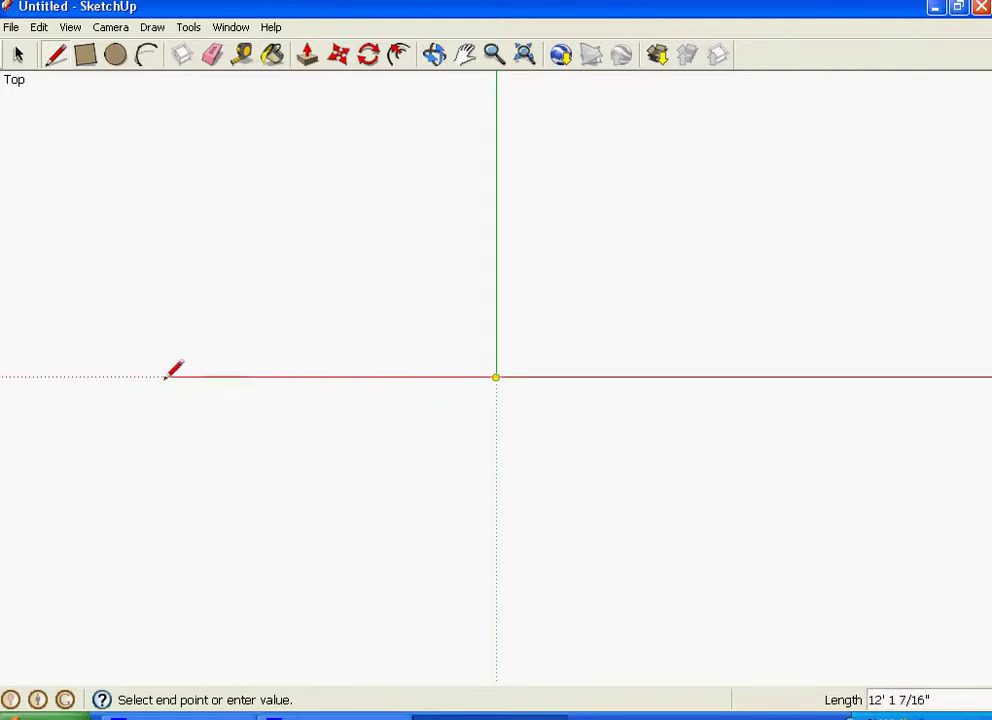
pyautogui.click(161, 376)
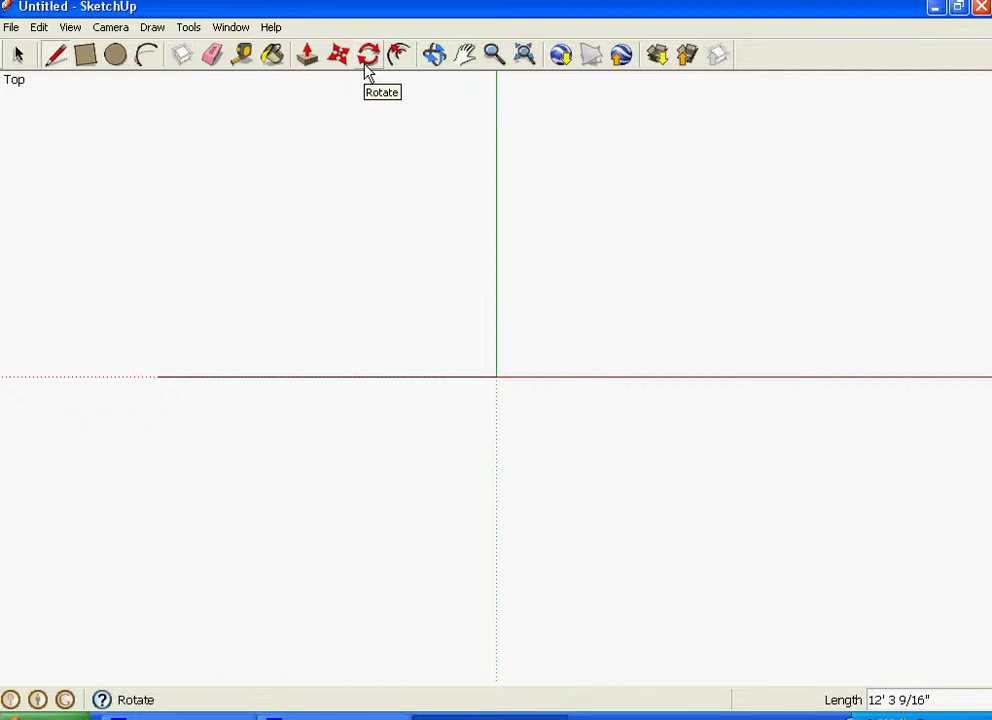
pyautogui.click(367, 62)
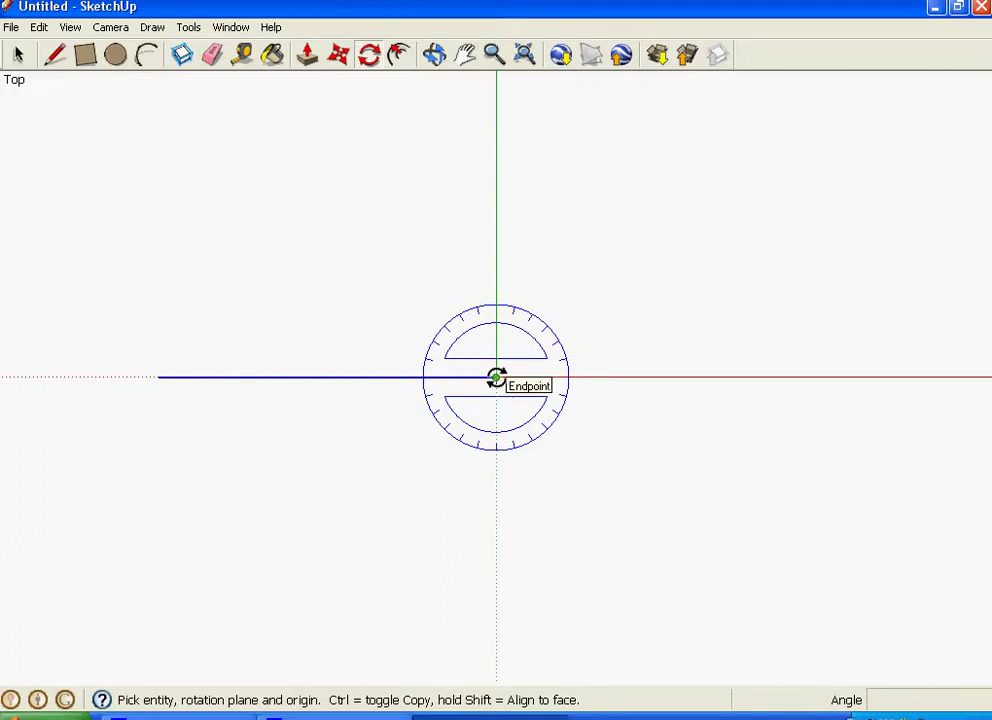
pyautogui.click(496, 378)
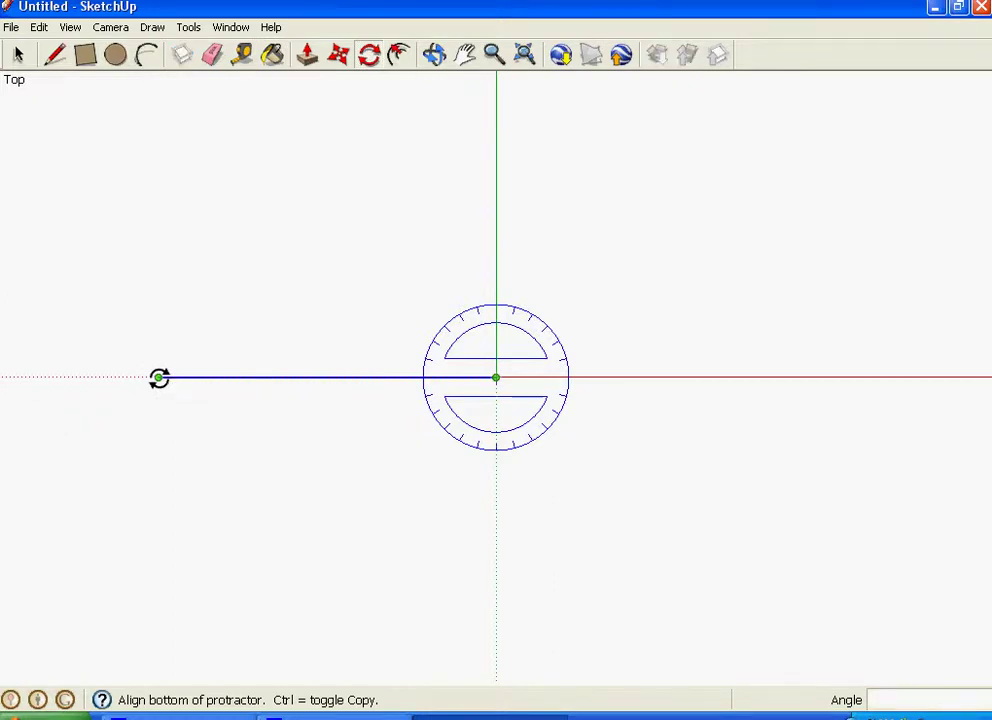
pyautogui.click(159, 378)
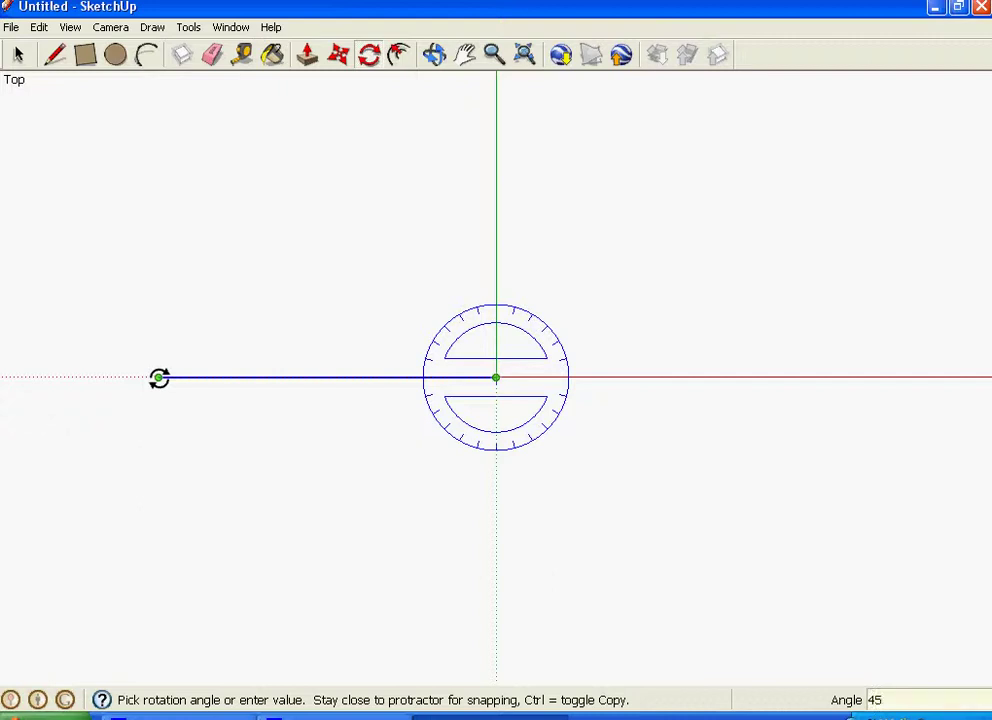
pyautogui.press('Return')
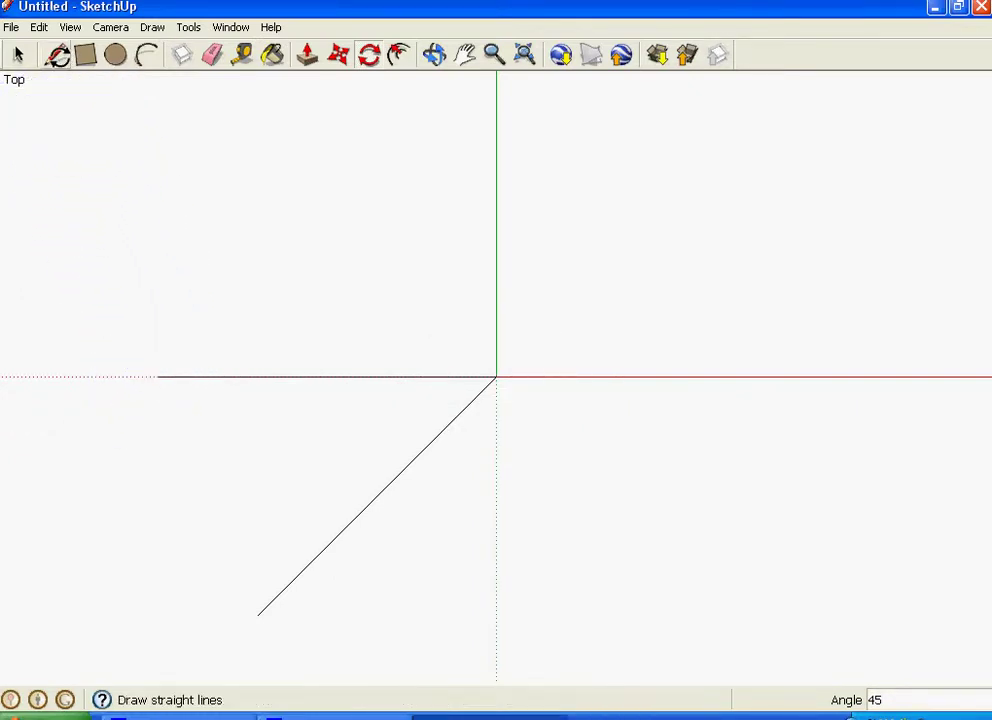
# Draw a freehand zigzag outline connecting the outer ends of the two lines to close the wedge into a face.
pyautogui.click(57, 55)
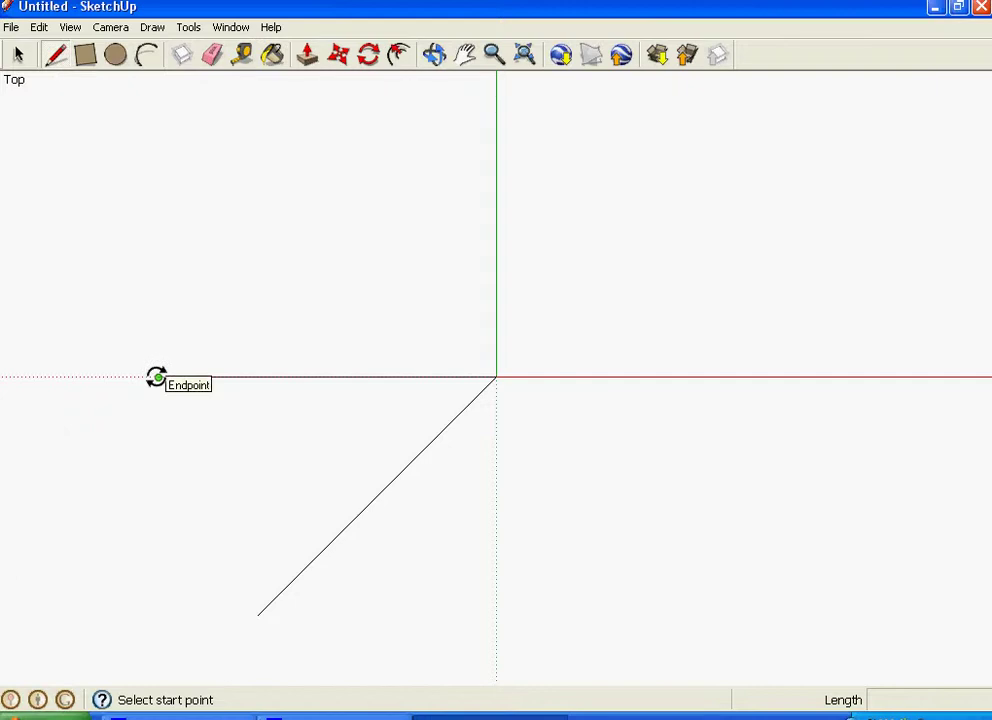
pyautogui.click(157, 377)
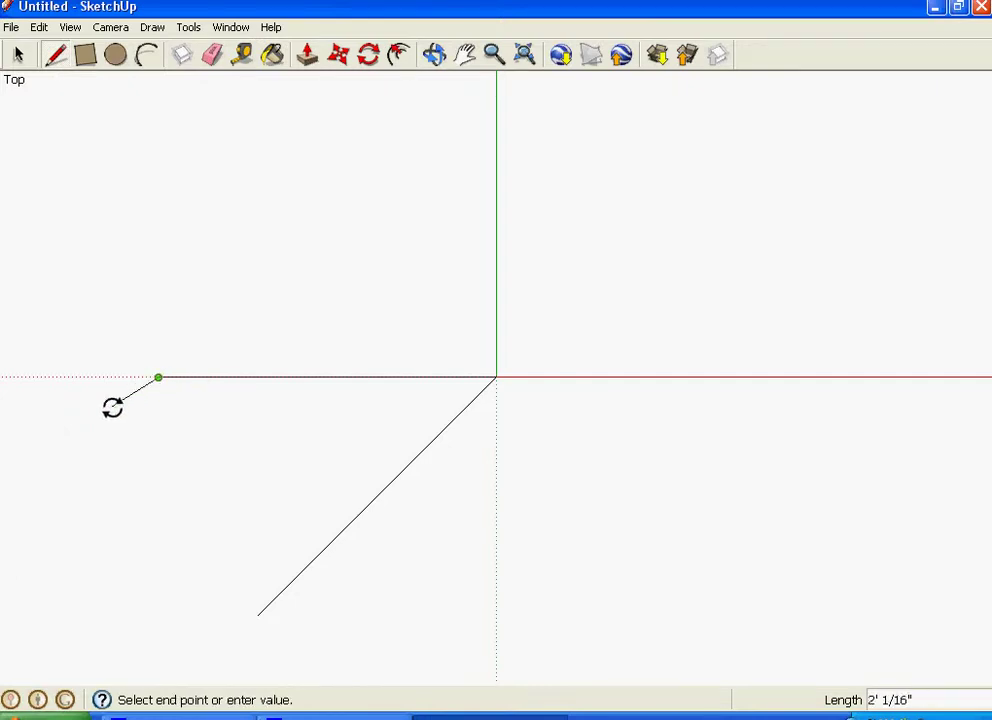
pyautogui.click(158, 437)
pyautogui.click(66, 507)
pyautogui.click(158, 507)
pyautogui.click(120, 584)
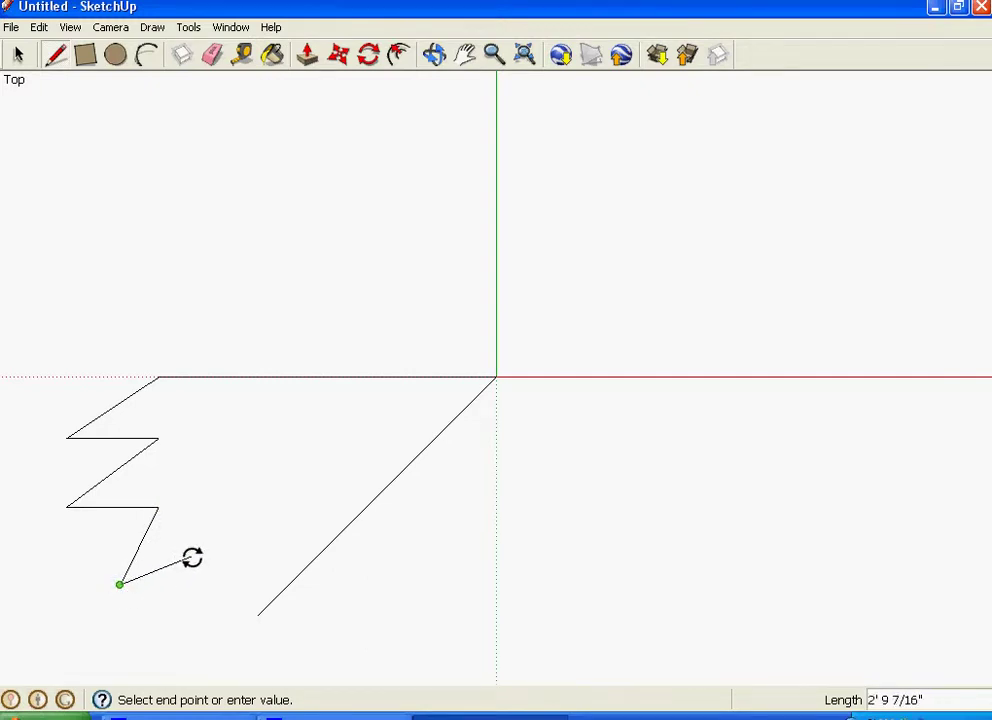
pyautogui.click(191, 557)
pyautogui.click(158, 660)
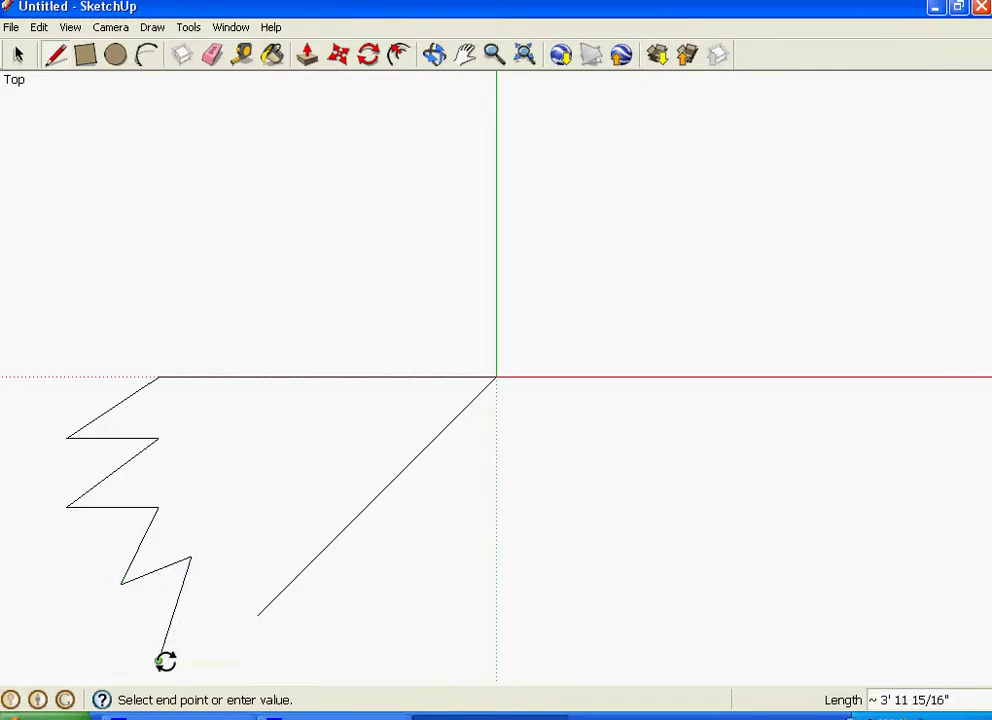
pyautogui.click(254, 615)
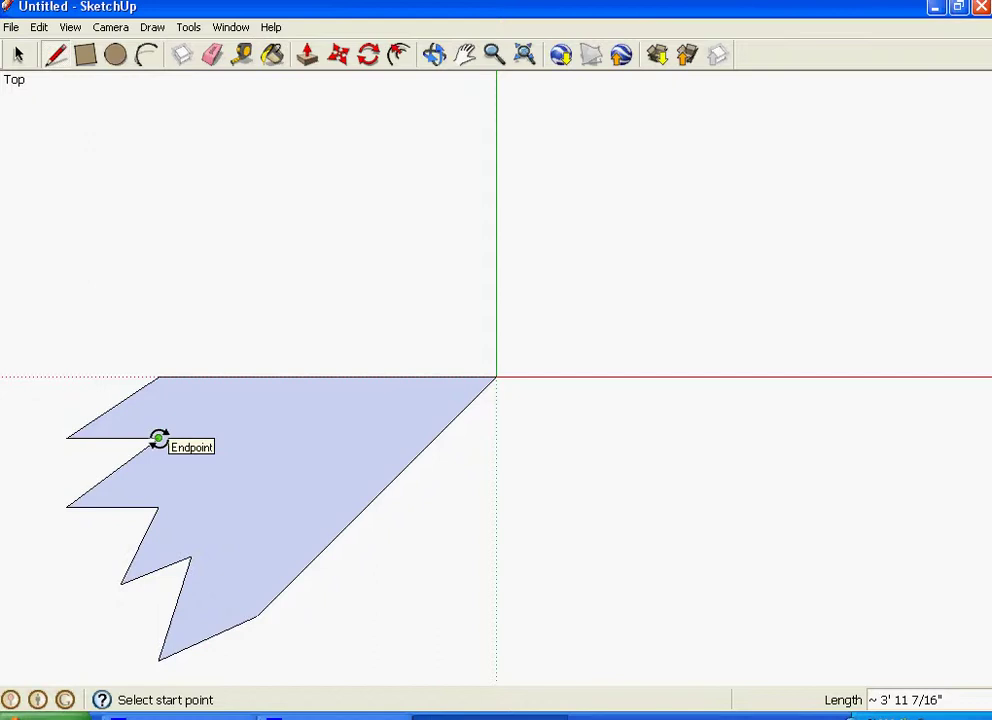
# Divide the wedge with lines from the first two inner corners of the zigzag below the red axis to the origin.
pyautogui.click(158, 438)
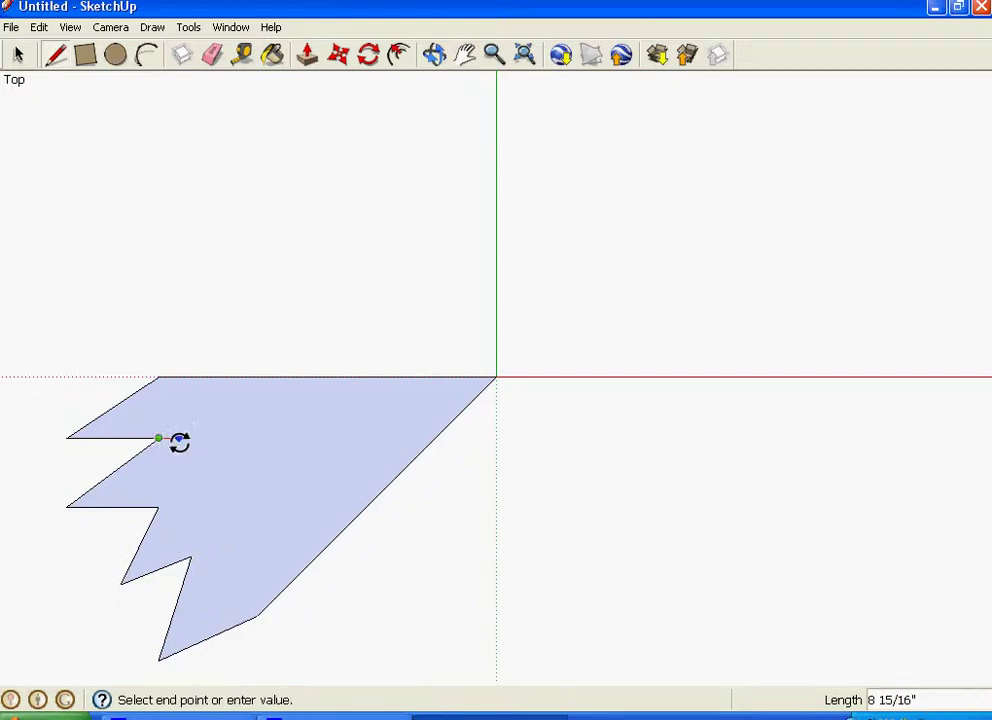
pyautogui.click(490, 380)
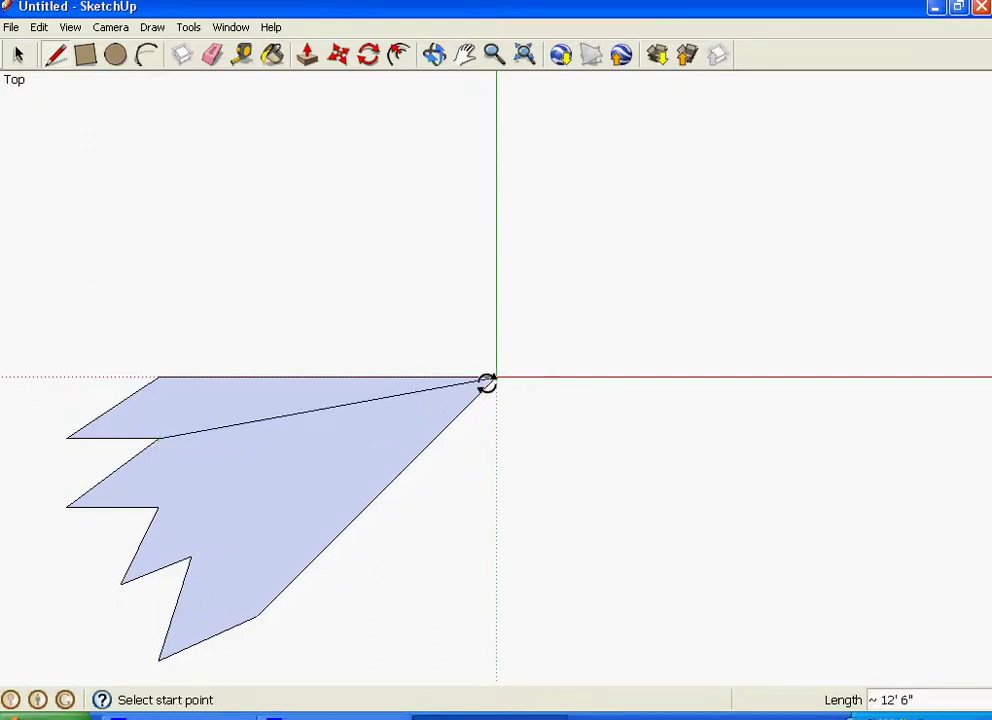
pyautogui.click(158, 508)
pyautogui.click(496, 380)
# Draw a chain of lines from the third inner zigzag corner across both dividing lines to the wedge's edge on the red axis.
pyautogui.click(191, 555)
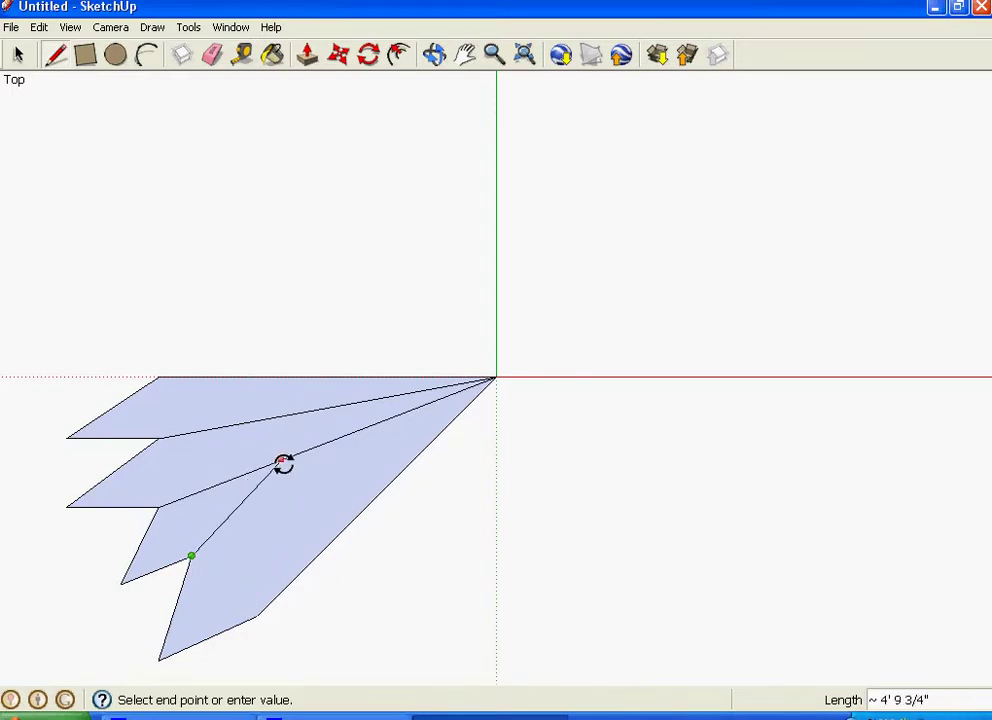
pyautogui.click(258, 467)
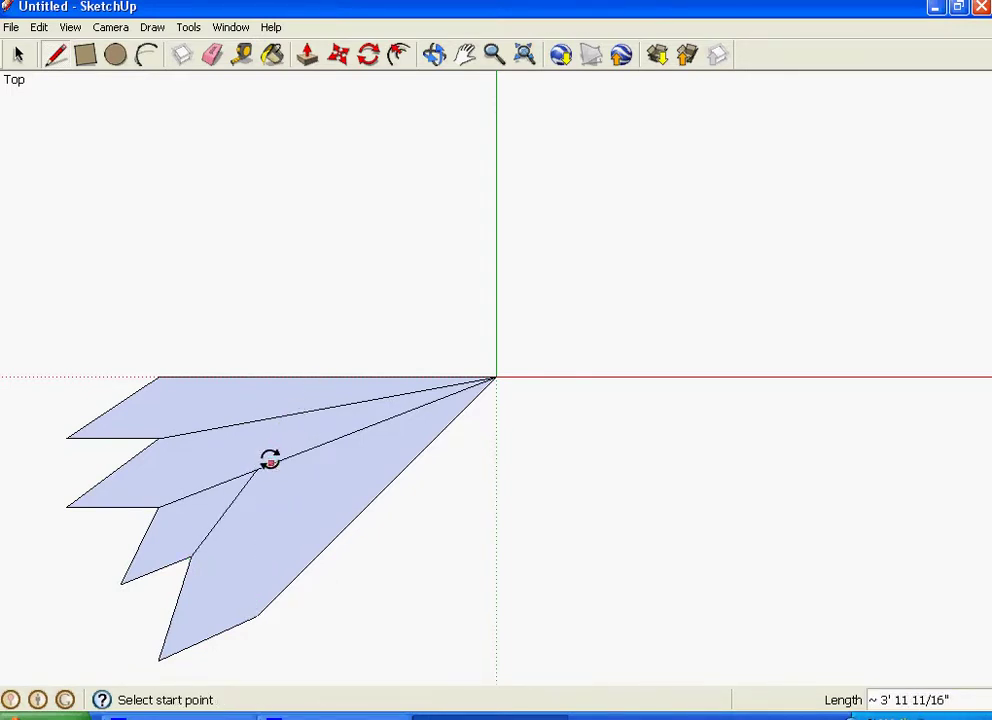
pyautogui.click(256, 474)
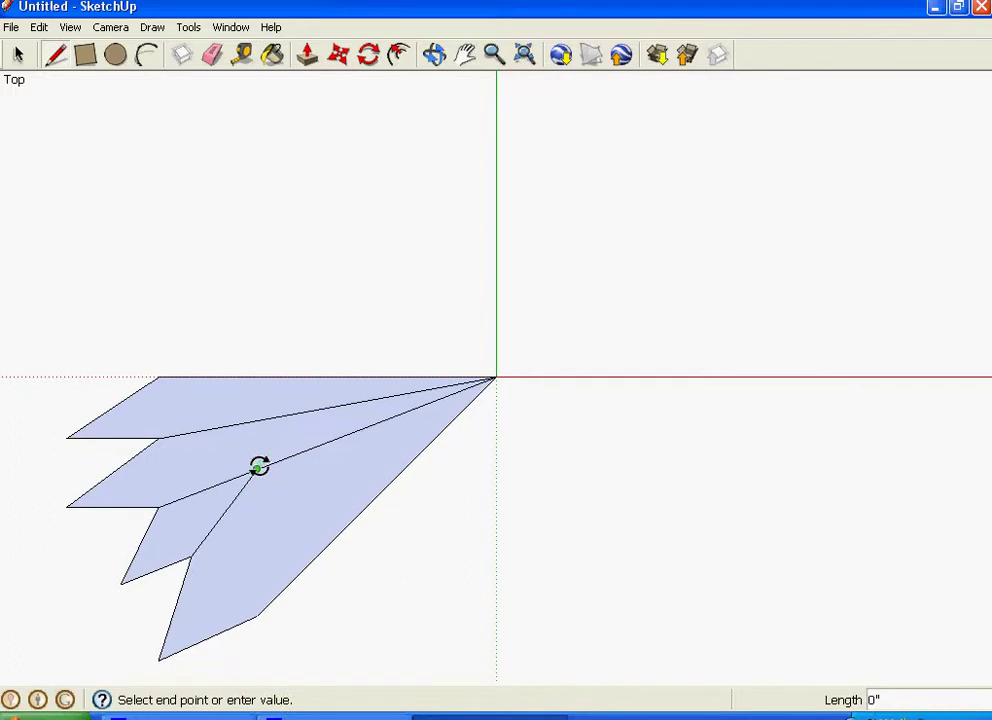
pyautogui.click(326, 409)
pyautogui.click(326, 409)
pyautogui.click(417, 378)
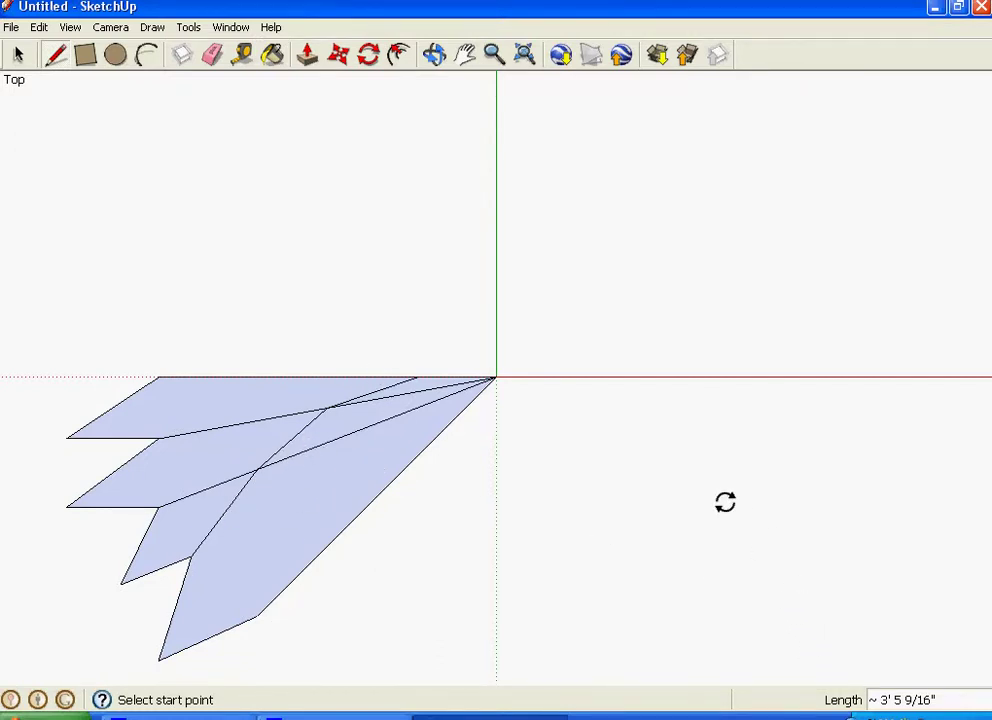
# Paint the large lower face red with Color_A01 and the outer face along the red axis black with Color_009.
pyautogui.click(232, 27)
pyautogui.click(238, 89)
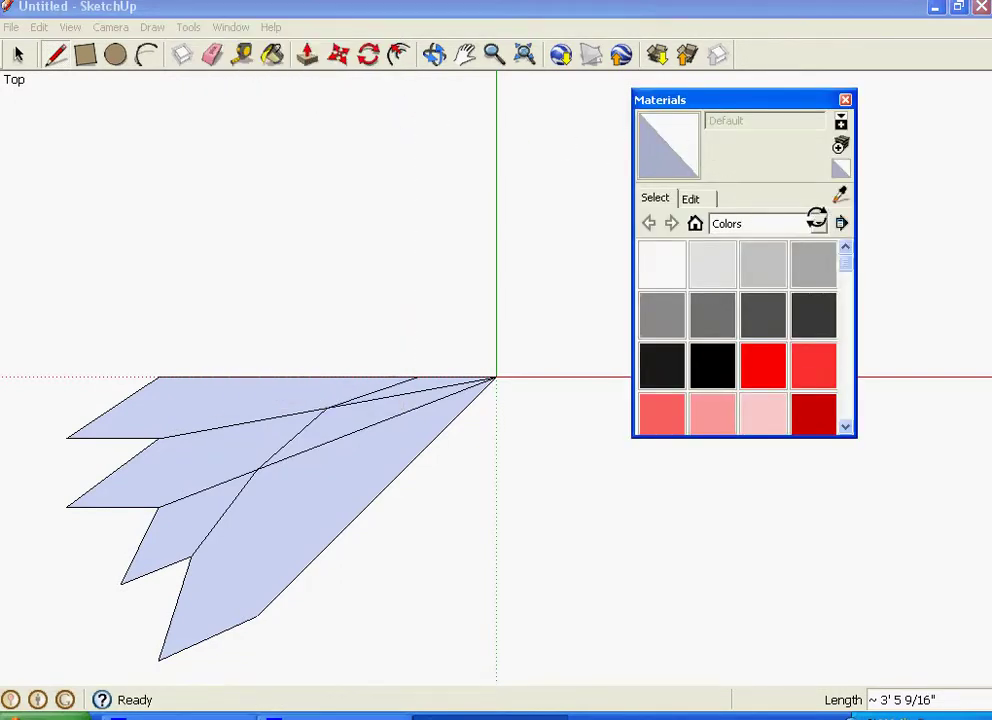
pyautogui.click(818, 223)
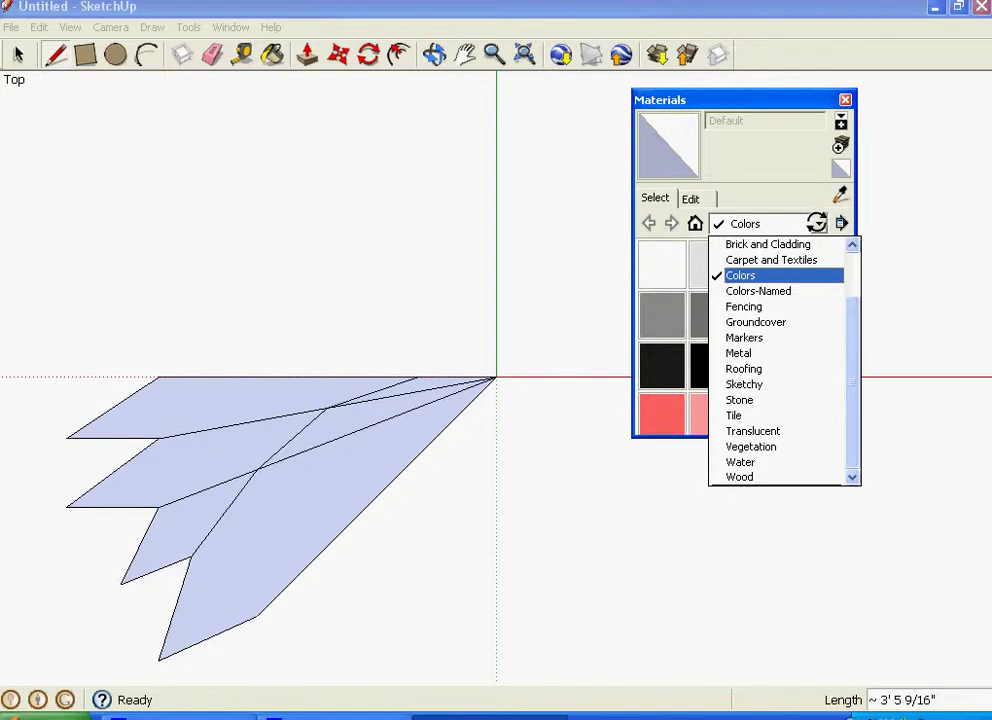
pyautogui.click(816, 222)
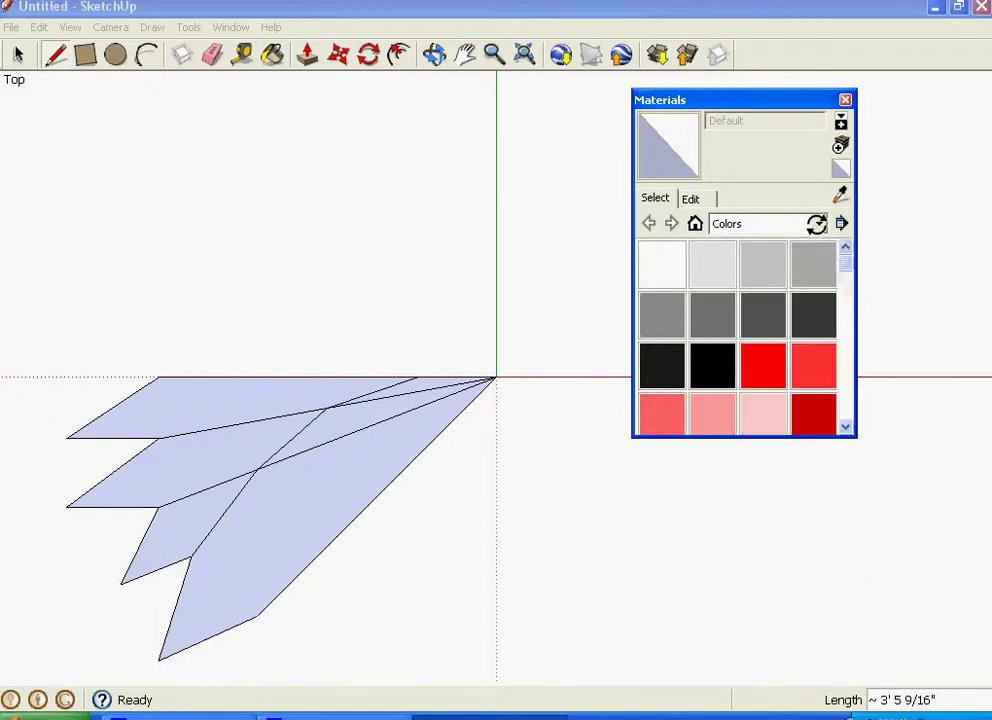
pyautogui.click(772, 368)
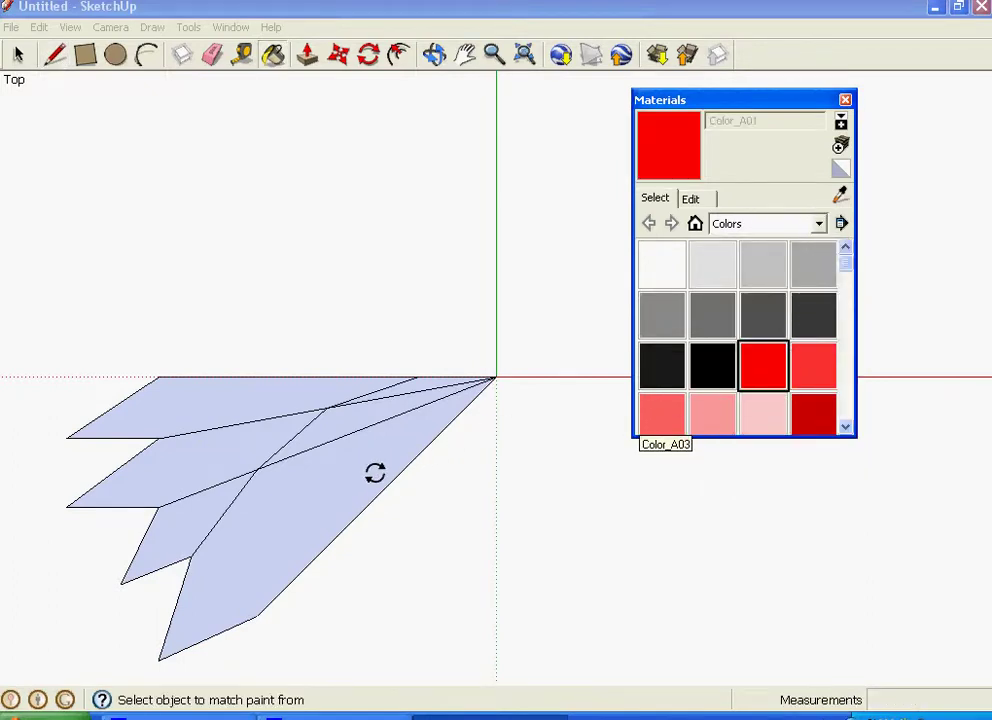
pyautogui.click(373, 475)
pyautogui.click(713, 363)
pyautogui.click(277, 400)
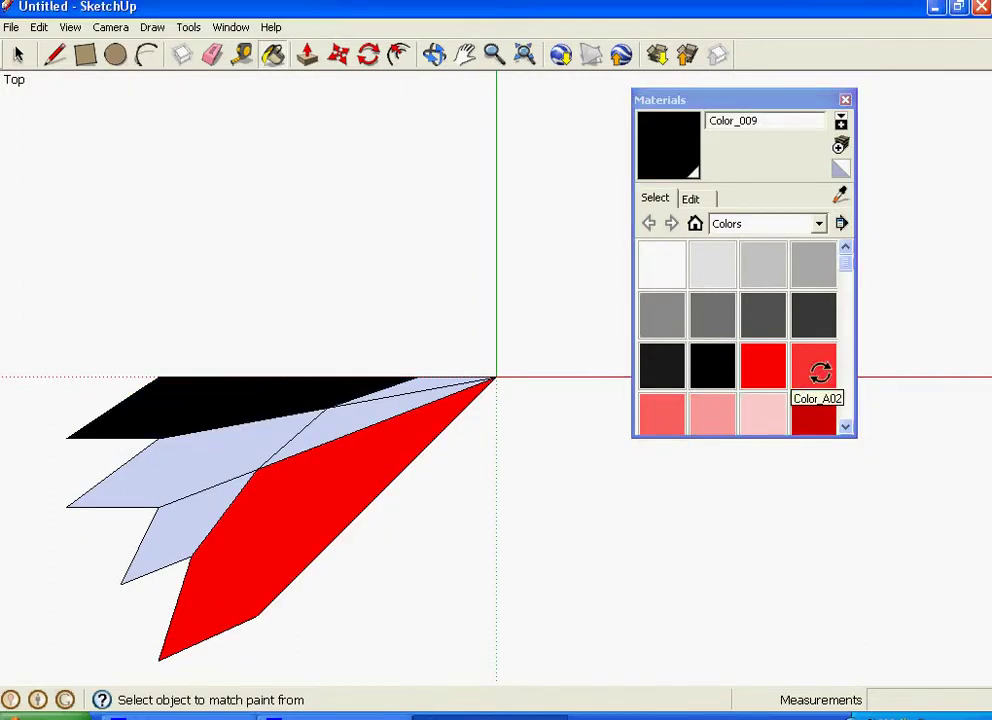
# Paint the inner face between the two dividing lines green with Color_F02 and the outer face beside it blue with Color_I01.
pyautogui.scroll(-9, 845, 290)
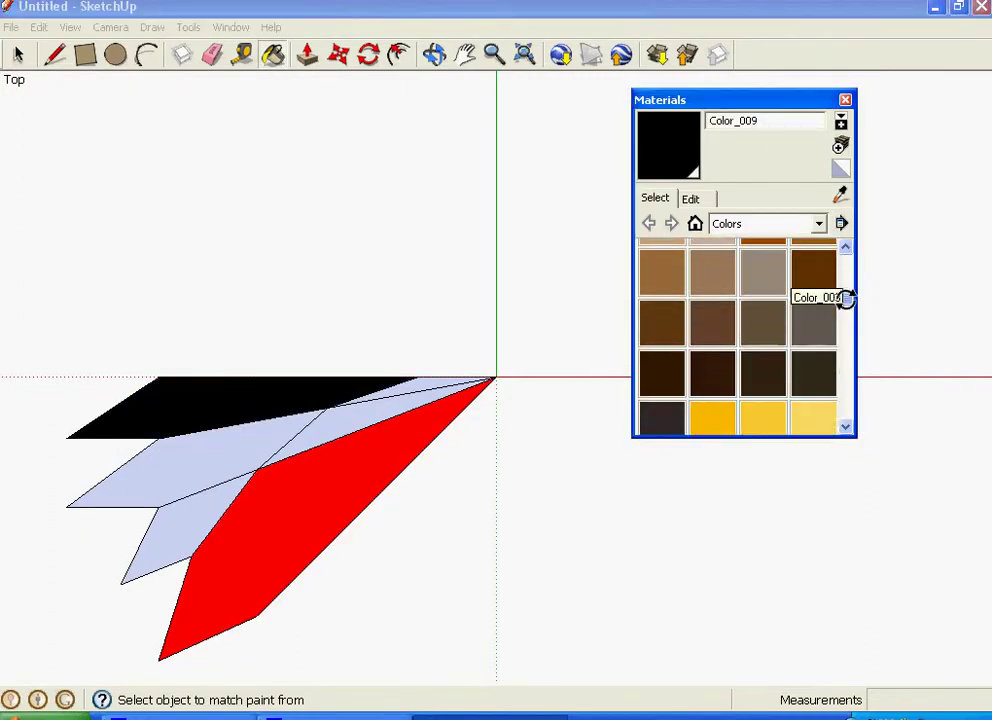
pyautogui.scroll(-6, 848, 317)
pyautogui.scroll(1, 852, 330)
pyautogui.click(669, 259)
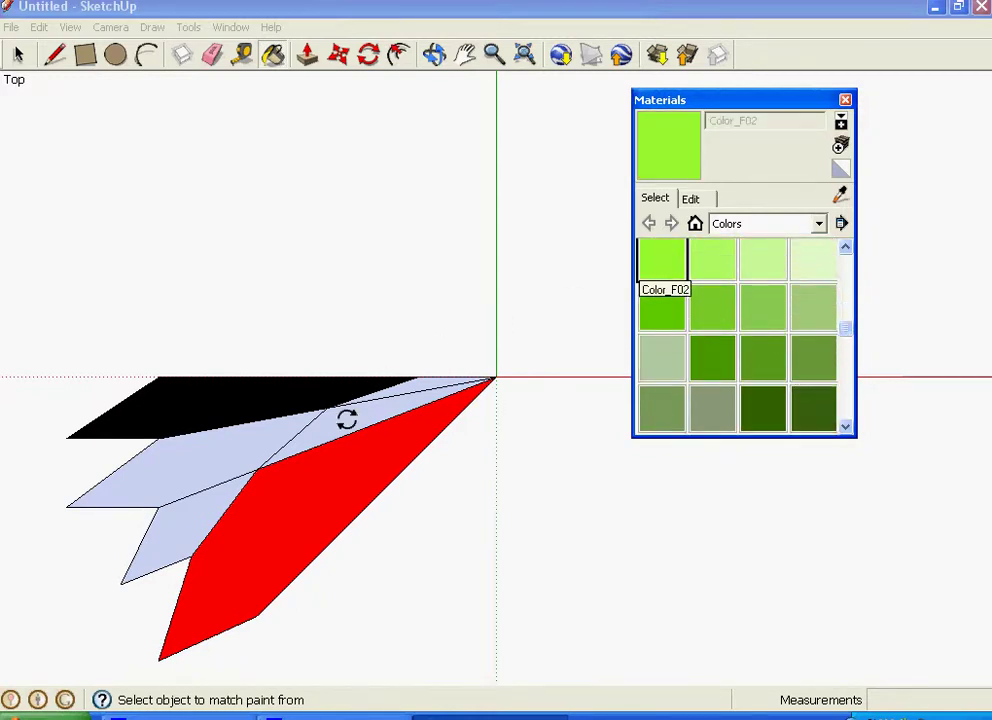
pyautogui.click(365, 415)
pyautogui.scroll(-4, 844, 334)
pyautogui.scroll(-6, 845, 345)
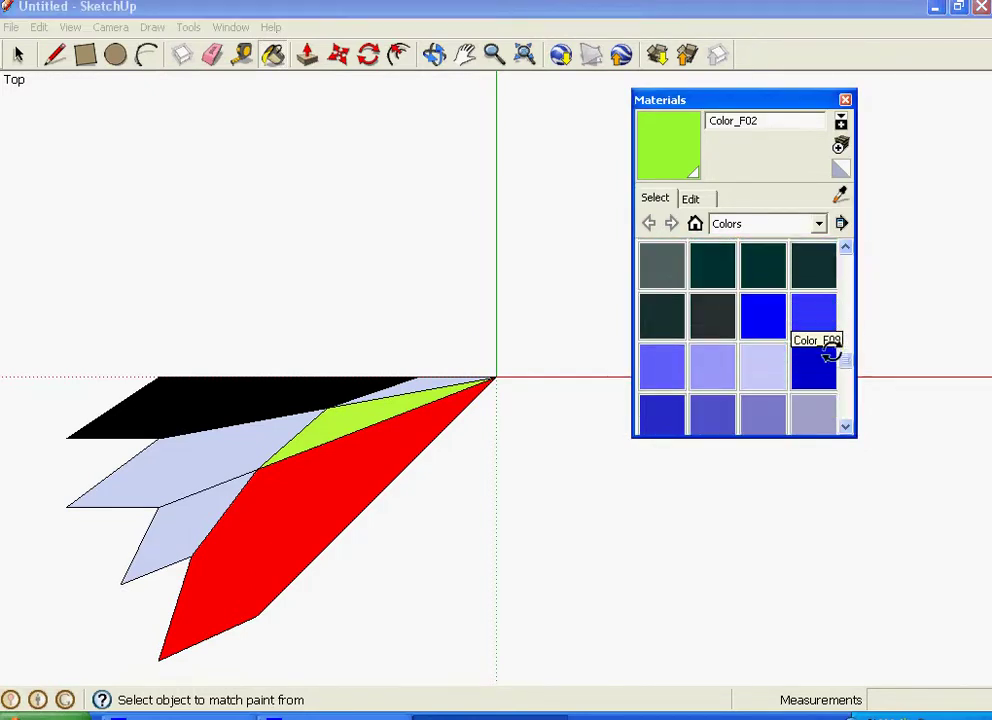
pyautogui.click(774, 329)
pyautogui.click(193, 447)
# Paint the small face along the red axis near the origin purple and the remaining outer face pink with Color_L02.
pyautogui.scroll(-4, 846, 354)
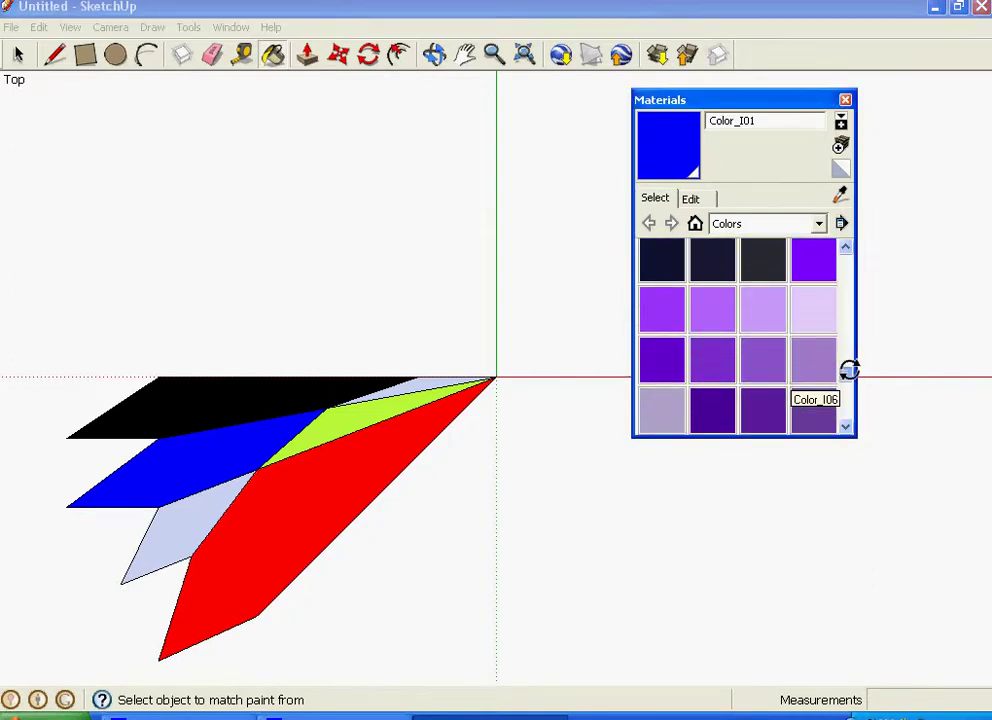
pyautogui.click(812, 262)
pyautogui.click(407, 385)
pyautogui.moveTo(841, 368); pyautogui.dragTo(846, 397)
pyautogui.click(775, 306)
pyautogui.click(218, 503)
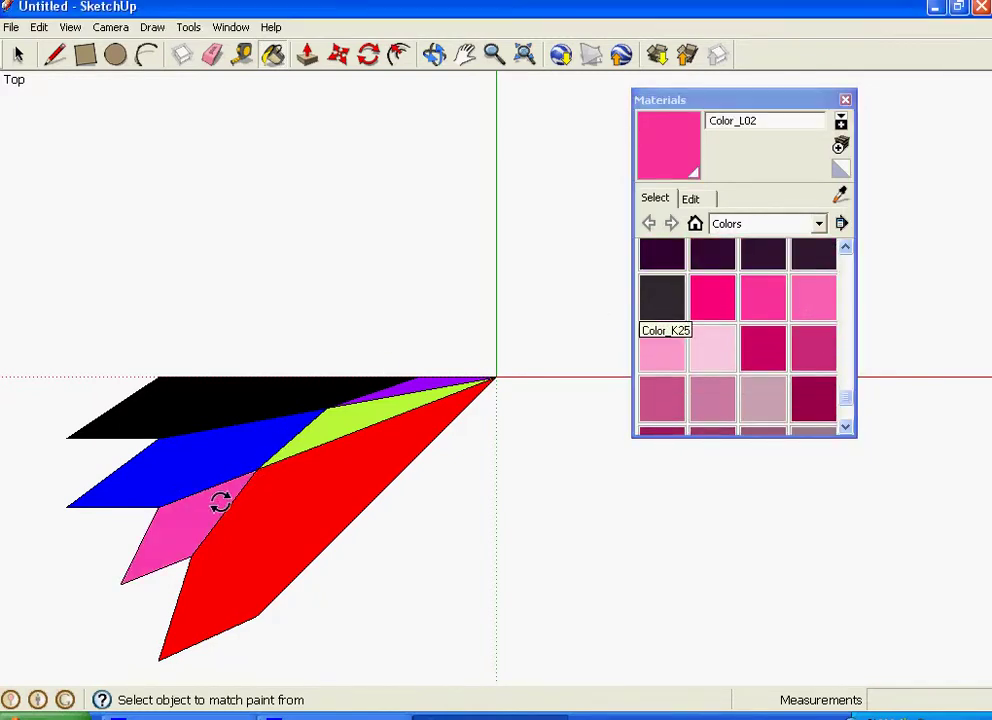
pyautogui.click(845, 100)
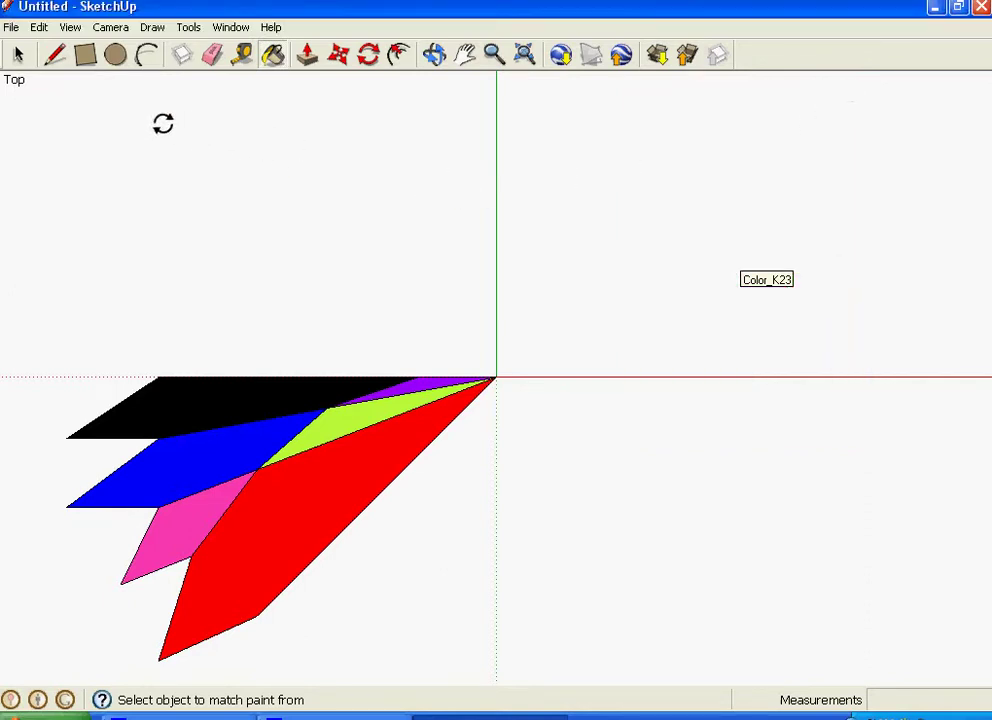
# Select the whole coloured wedge and make a copy of it rotated 45 degrees around the origin.
pyautogui.click(18, 55)
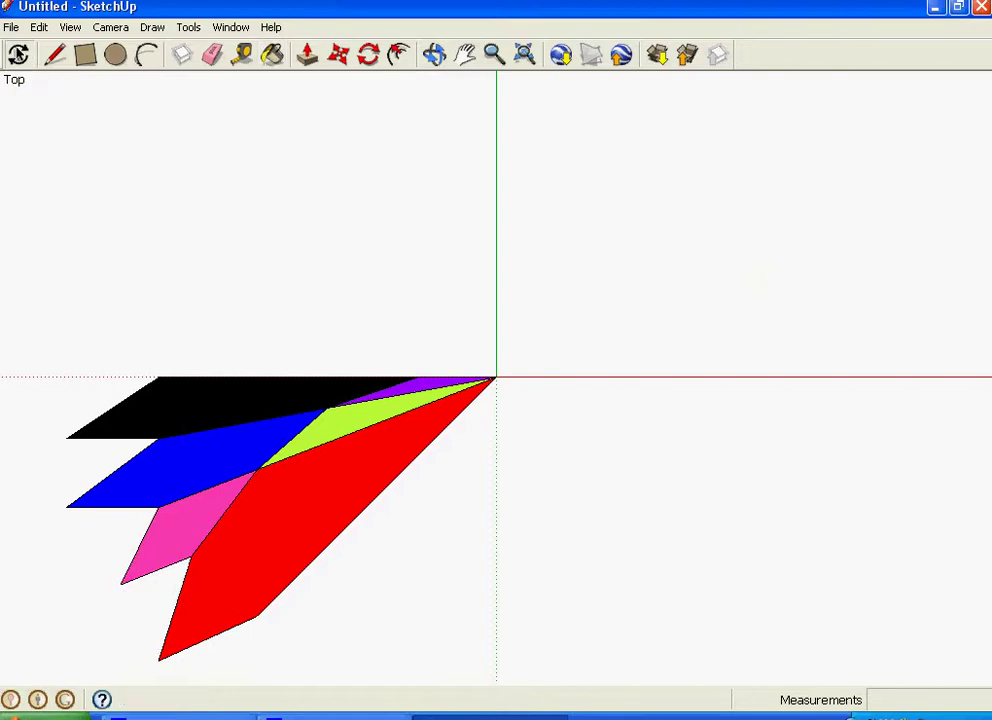
pyautogui.moveTo(12, 238); pyautogui.dragTo(570, 681)
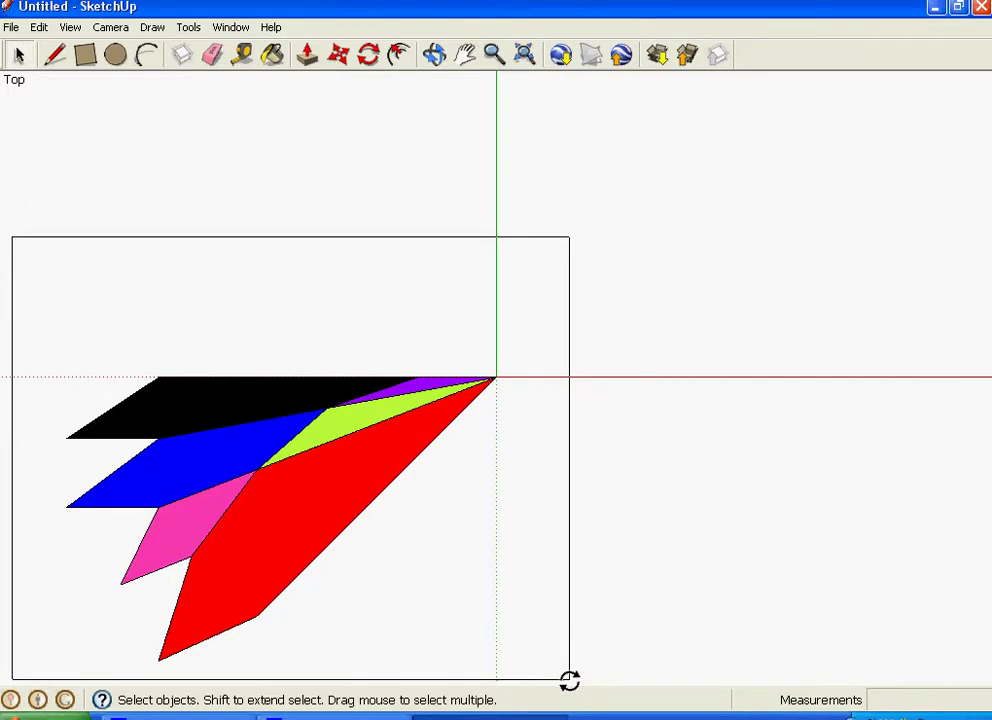
pyautogui.moveTo(570, 681); pyautogui.dragTo(560, 671)
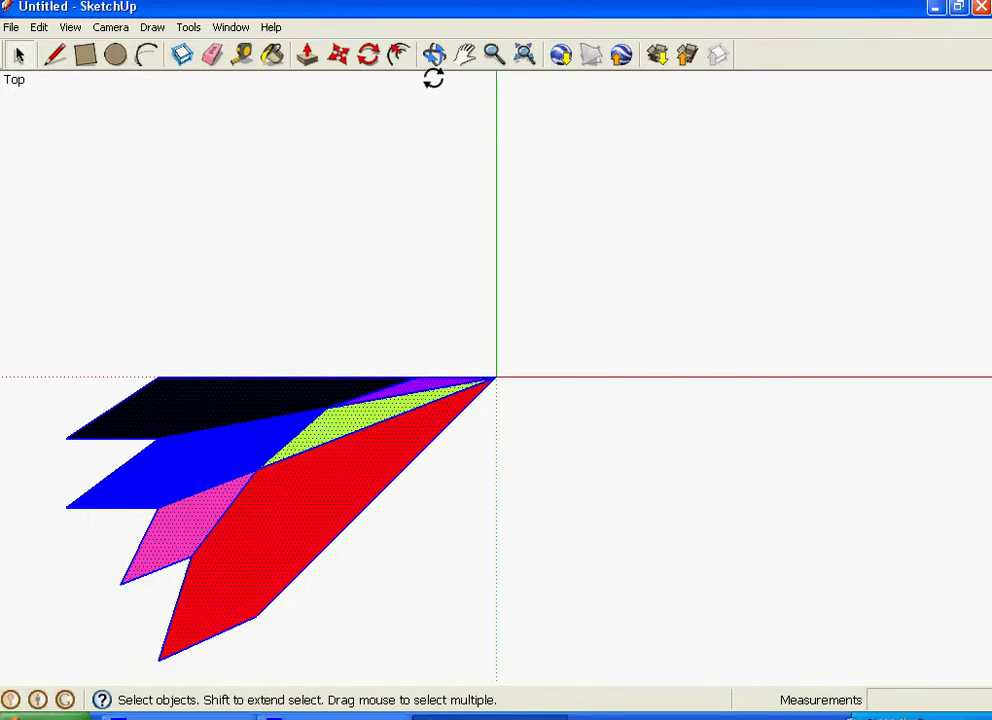
pyautogui.click(366, 54)
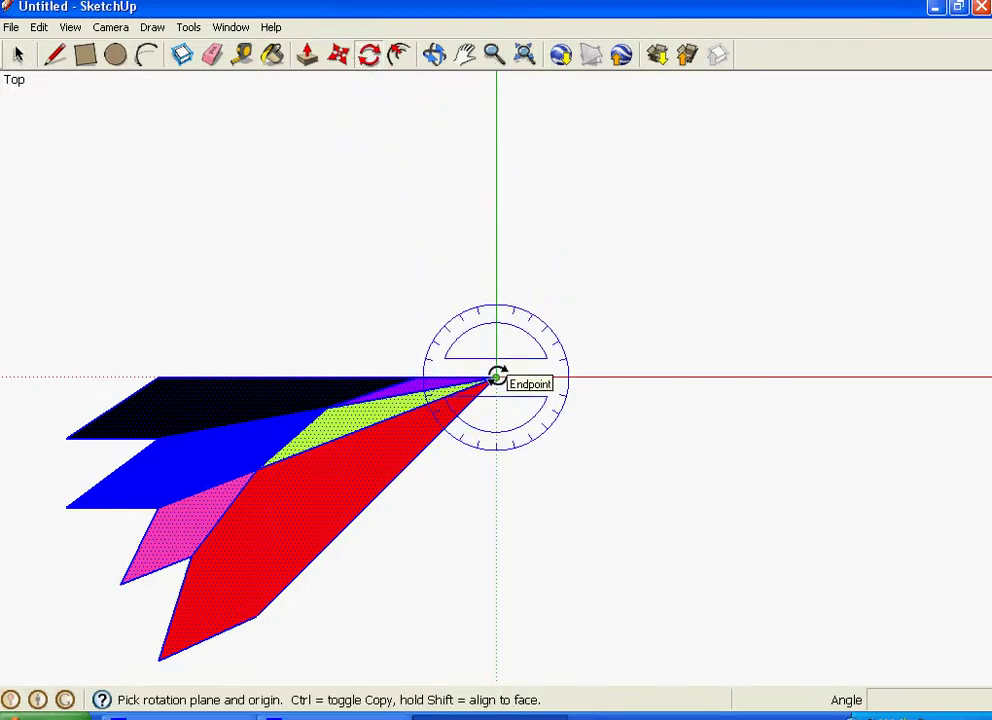
pyautogui.click(497, 377)
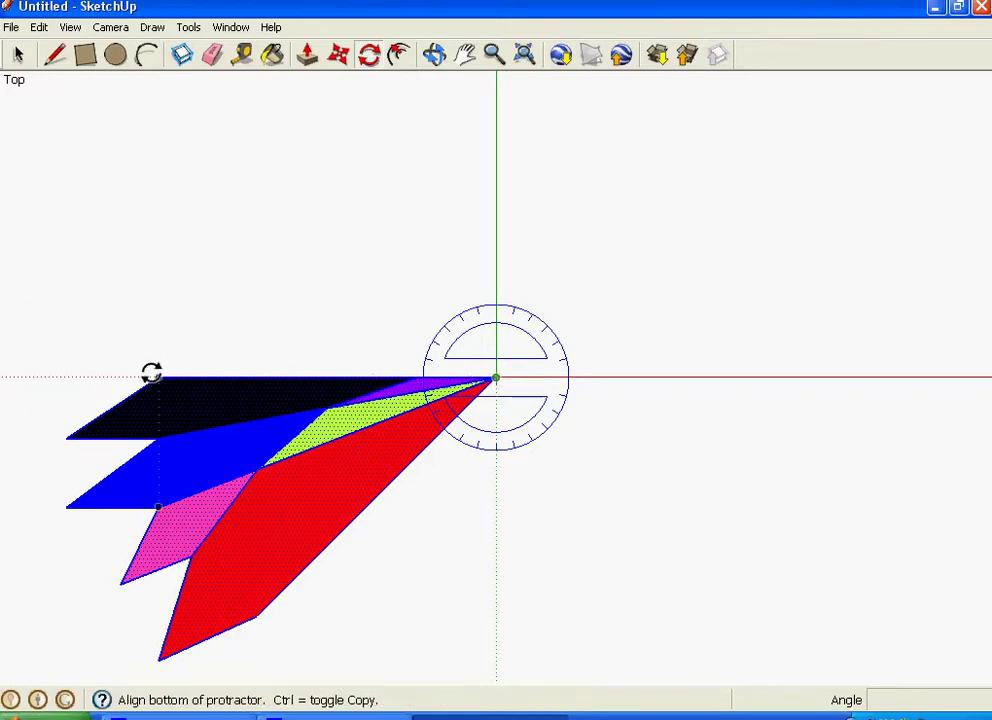
pyautogui.click(156, 377)
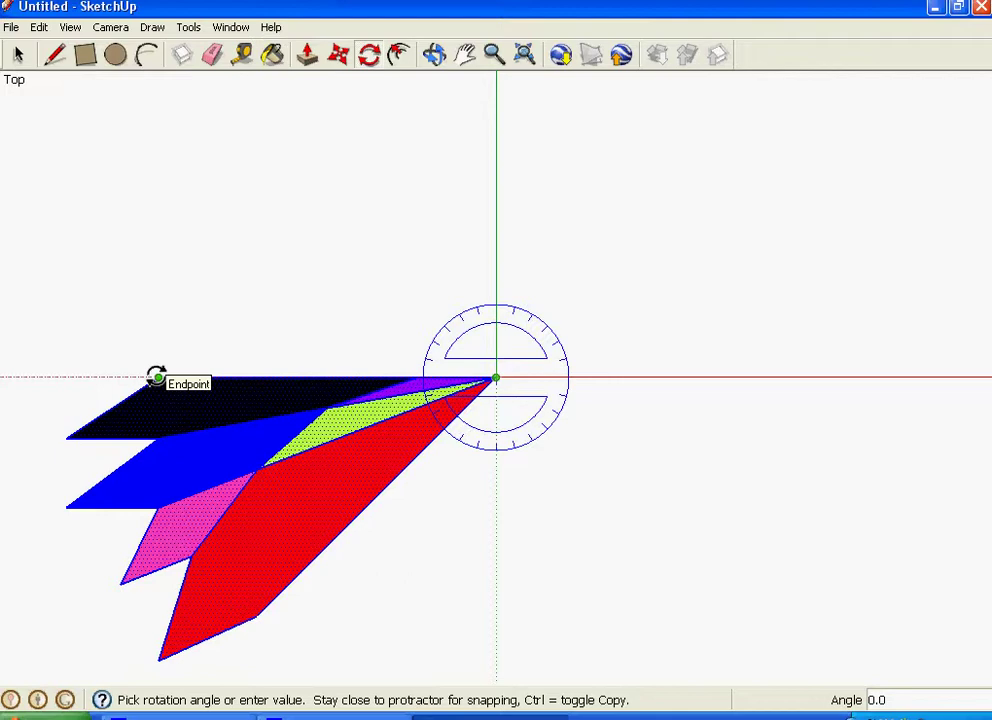
pyautogui.write('45')
pyautogui.press('Return')
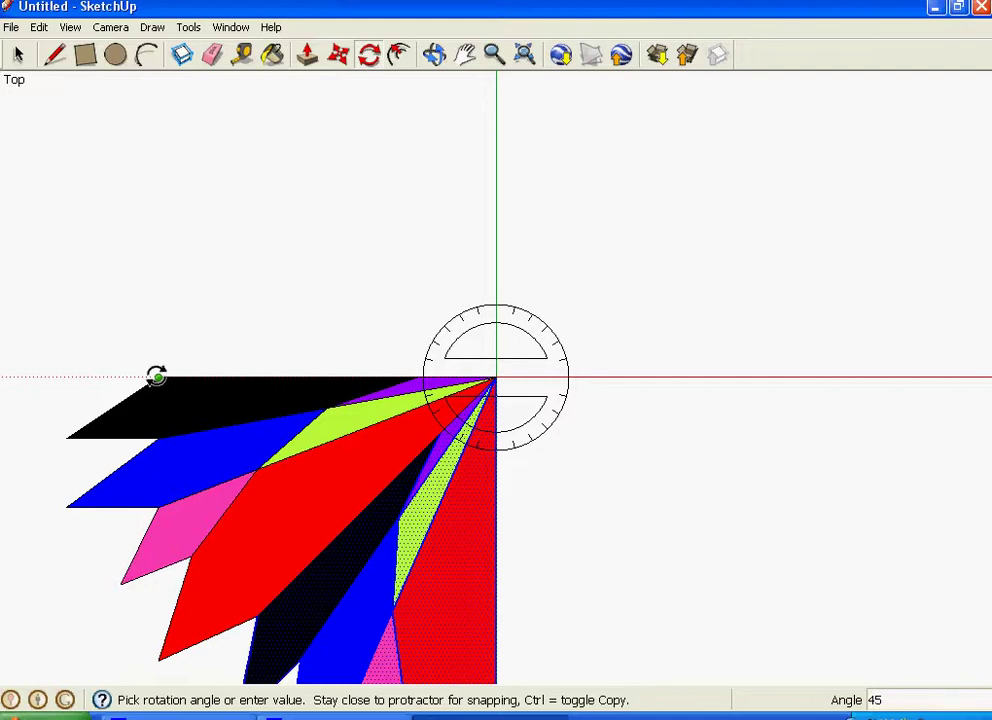
# Repeat the rotated copy 7x to complete the full circle and fit the whole pattern in view.
pyautogui.write('7x')
pyautogui.press('Return')
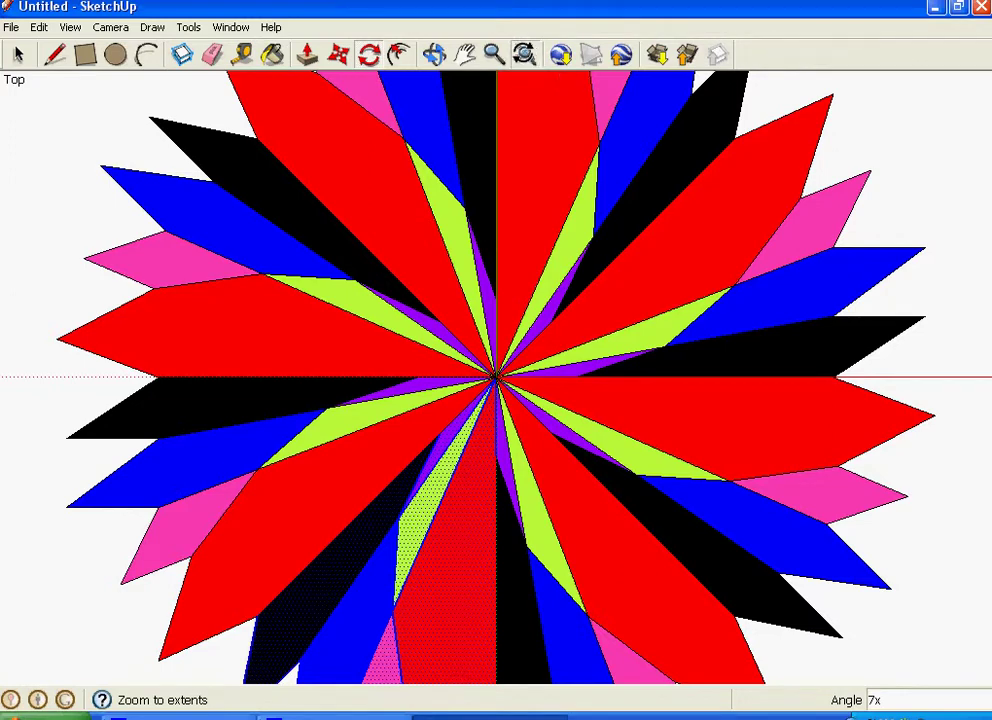
pyautogui.click(523, 54)
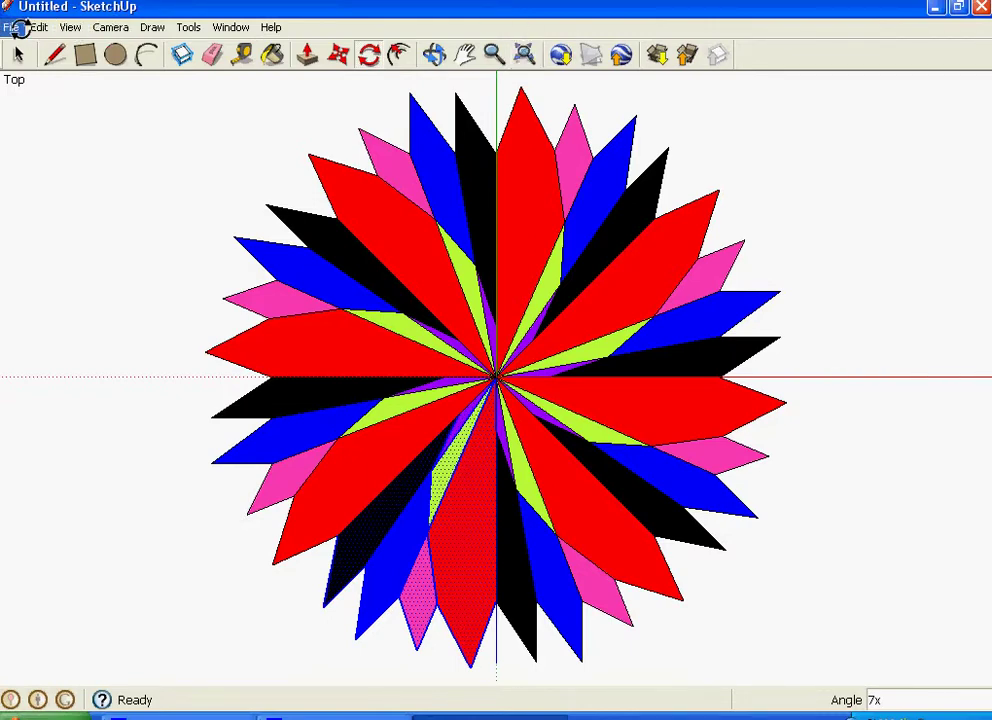
# Export the pattern as a 2D graphic in PNG format to the Desktop, named "sym 1".
pyautogui.click(20, 27)
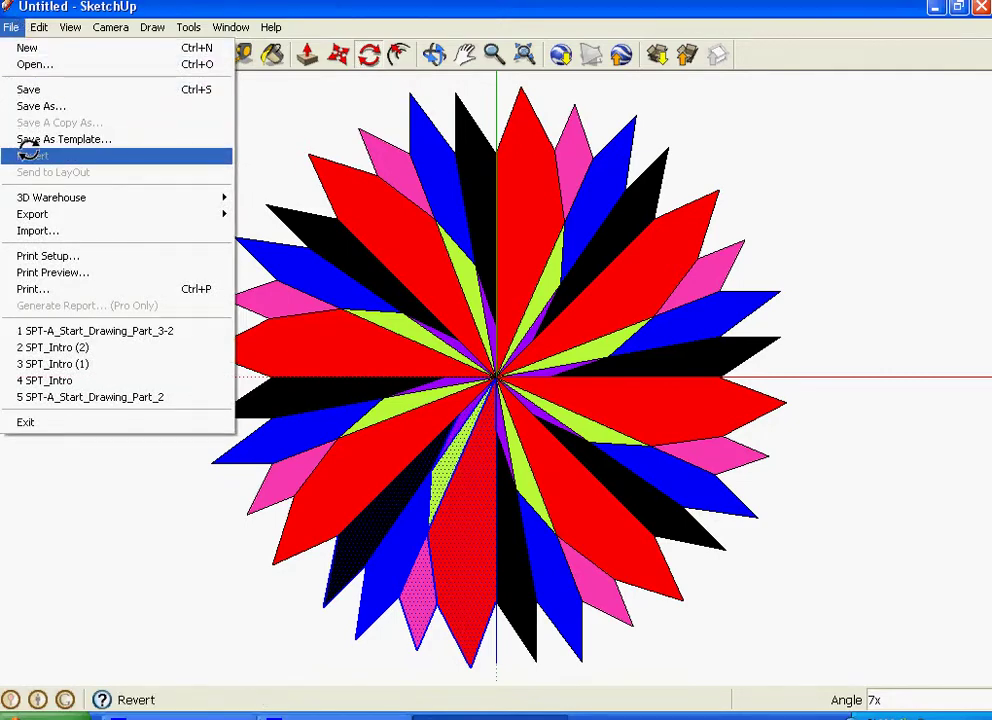
pyautogui.moveTo(27, 213)
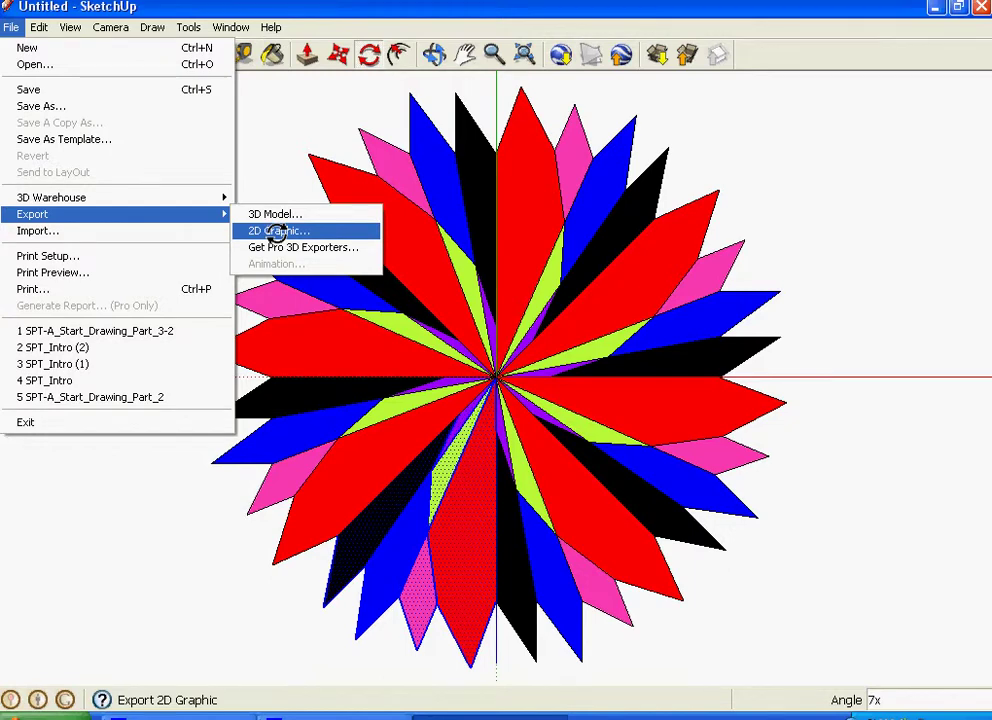
pyautogui.click(276, 231)
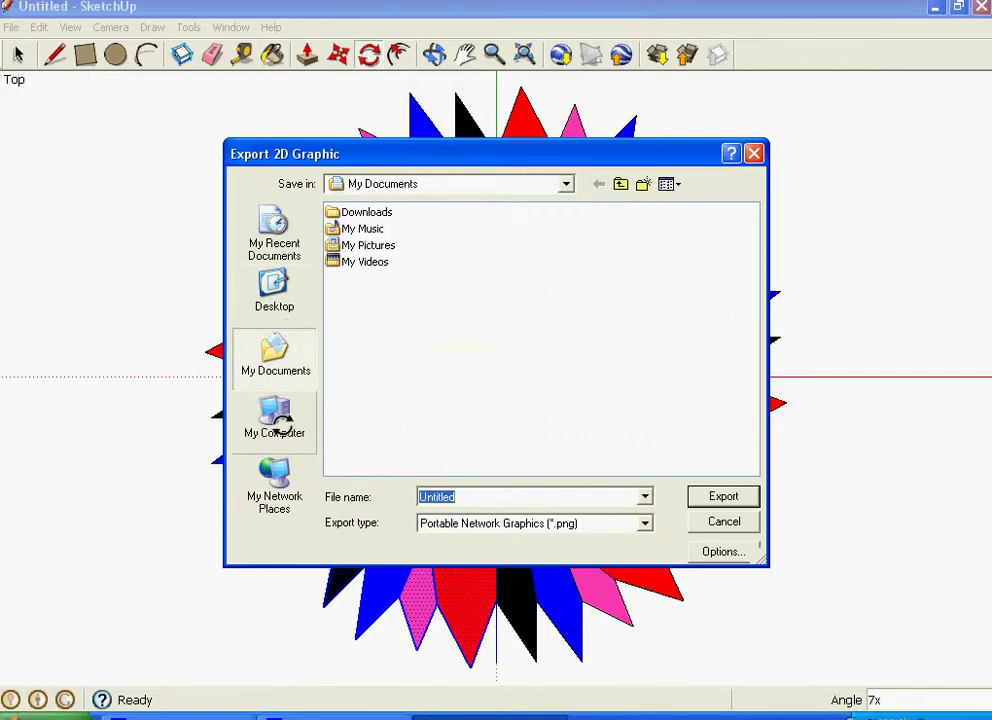
pyautogui.click(275, 287)
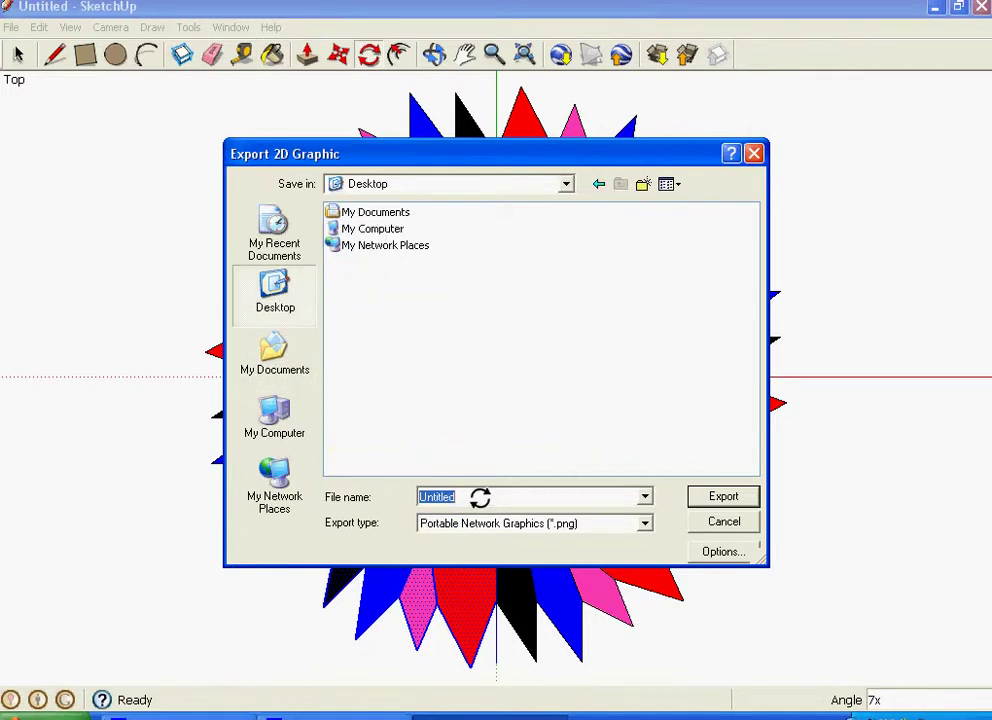
pyautogui.write('sym 1')
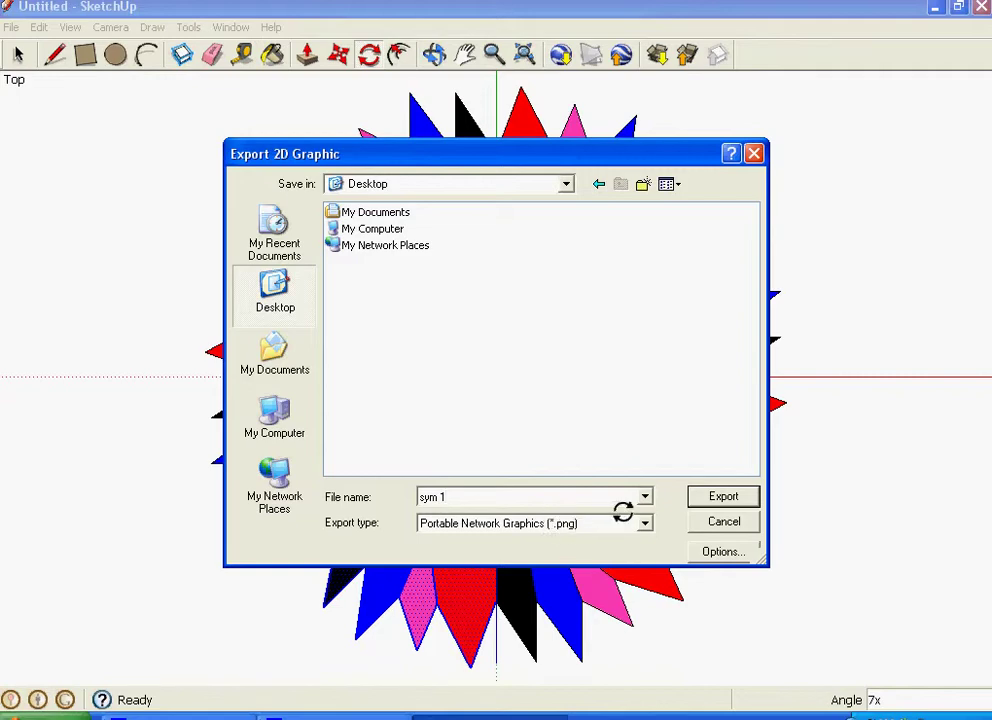
pyautogui.click(738, 496)
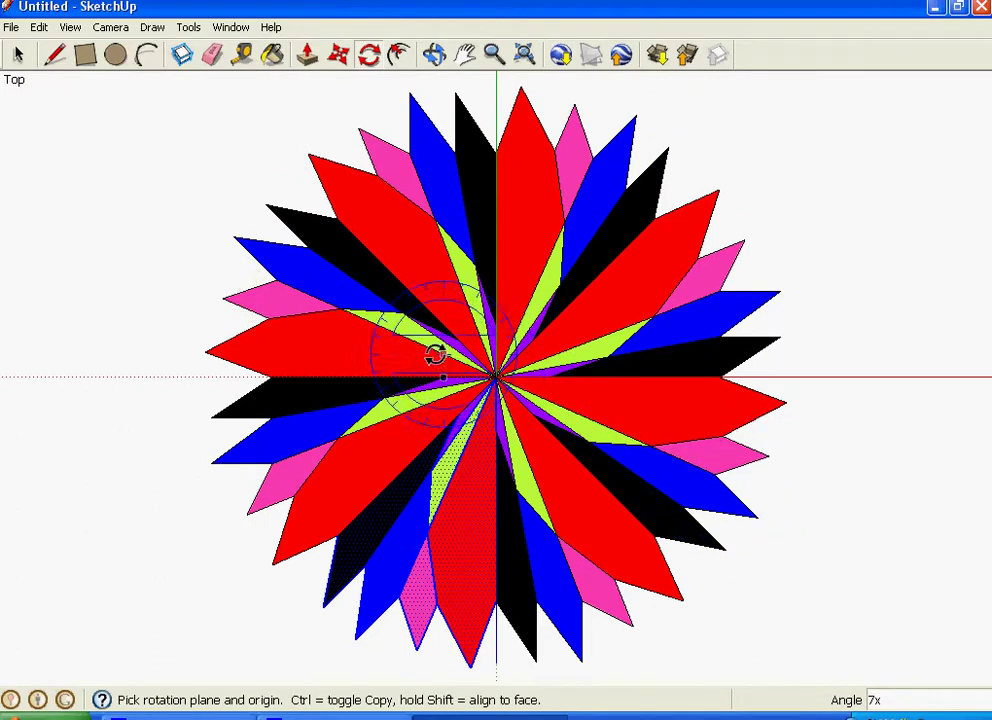
# Start a new document, saving the current model in My Documents as "sym-1".
pyautogui.click(10, 27)
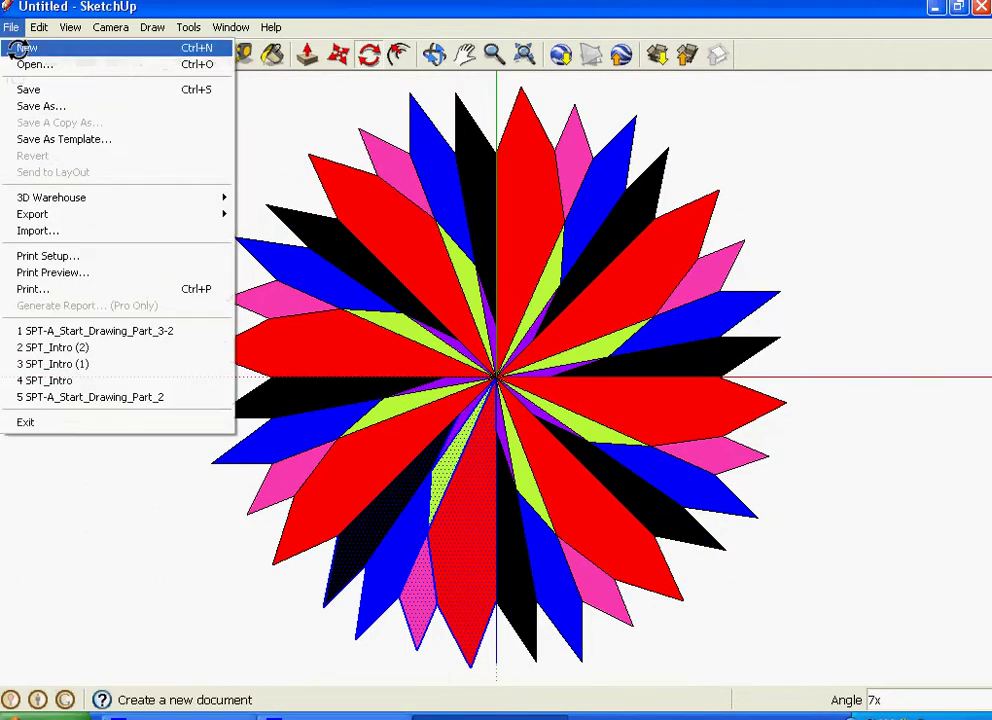
pyautogui.click(22, 47)
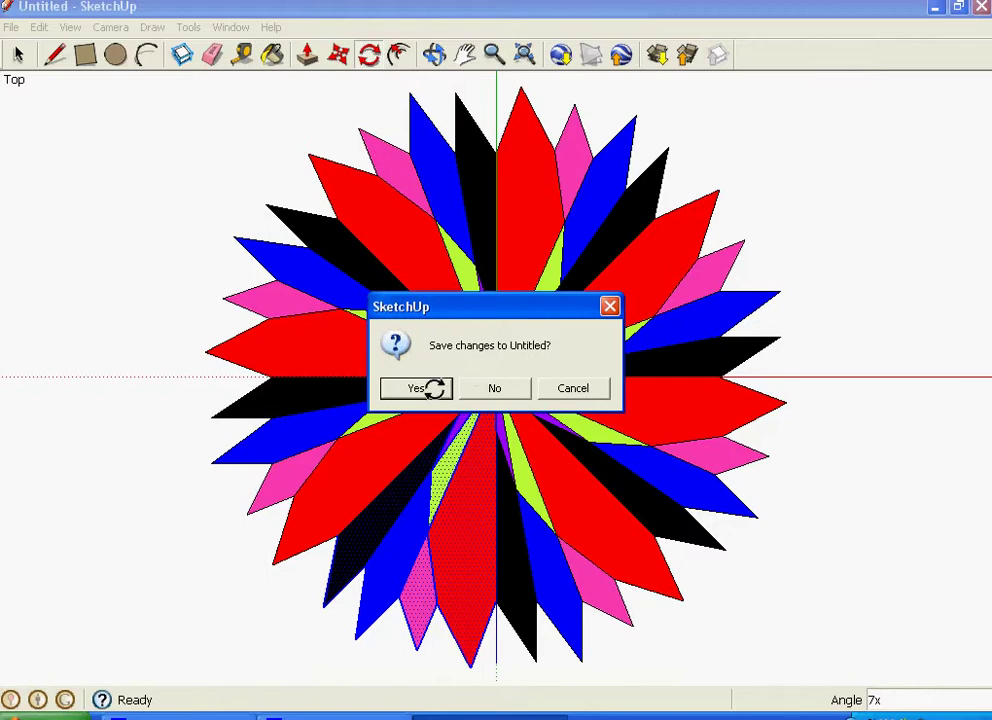
pyautogui.click(416, 388)
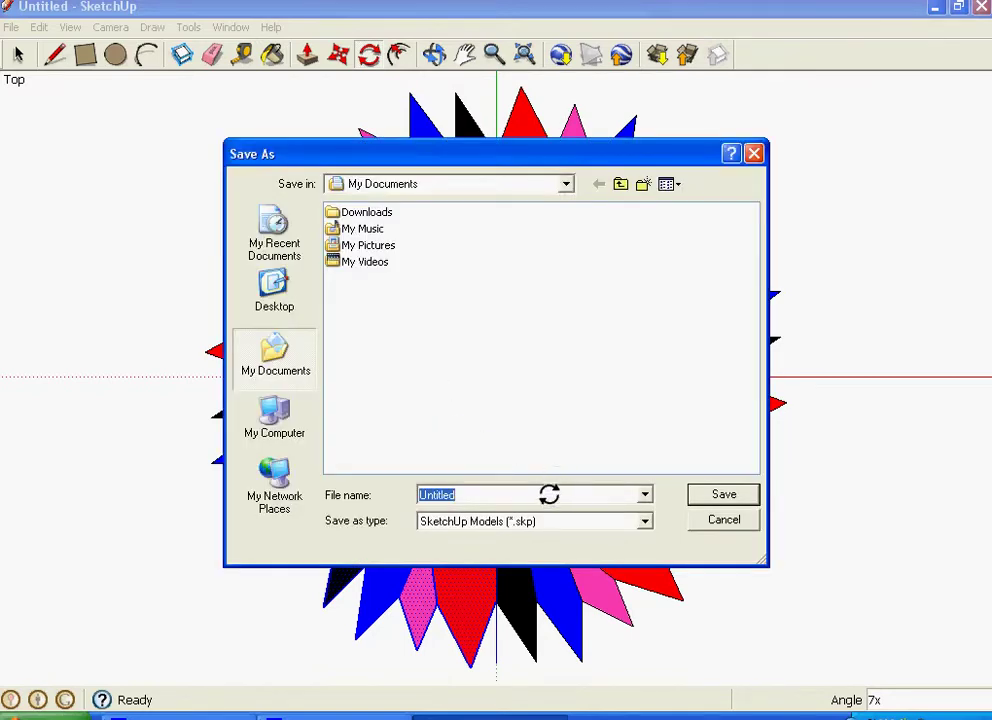
pyautogui.write('sy')
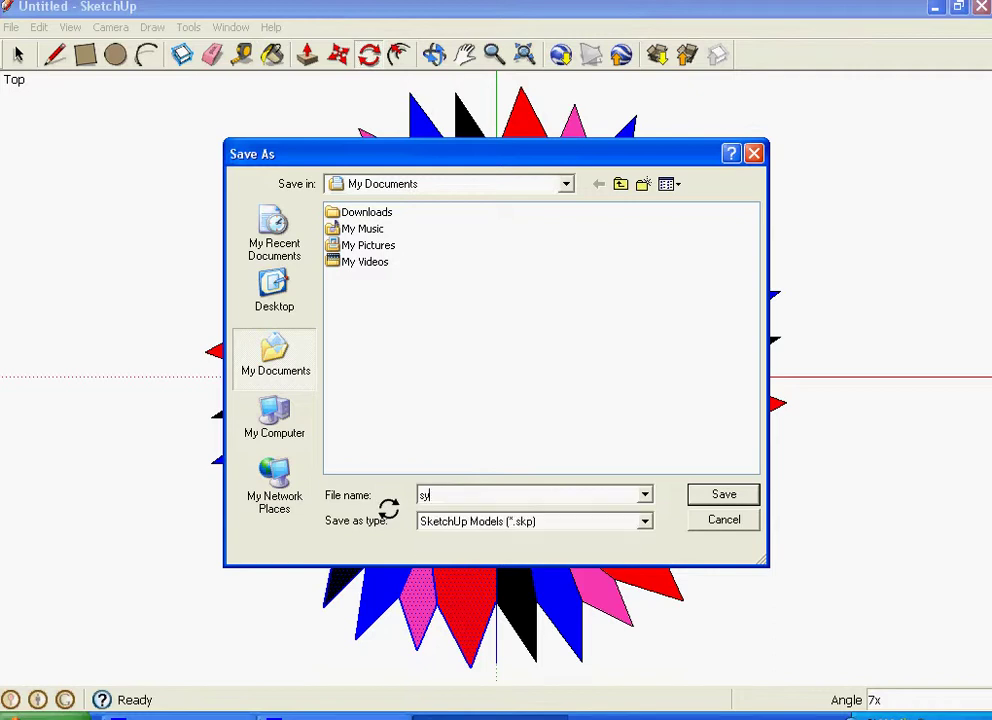
pyautogui.write('m-1')
pyautogui.press('Return')
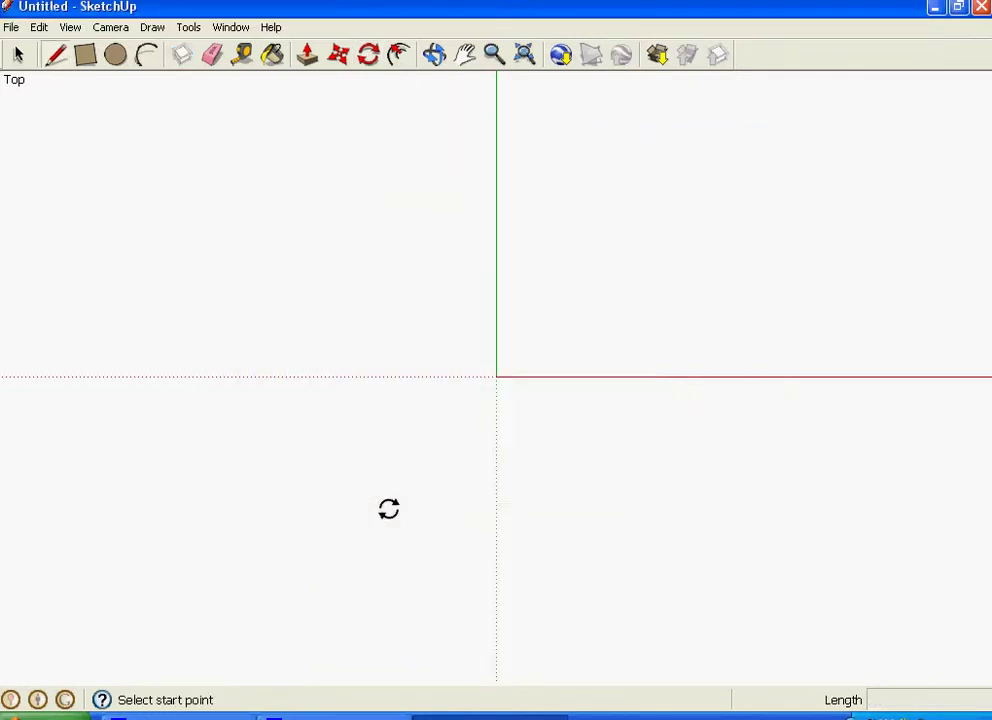